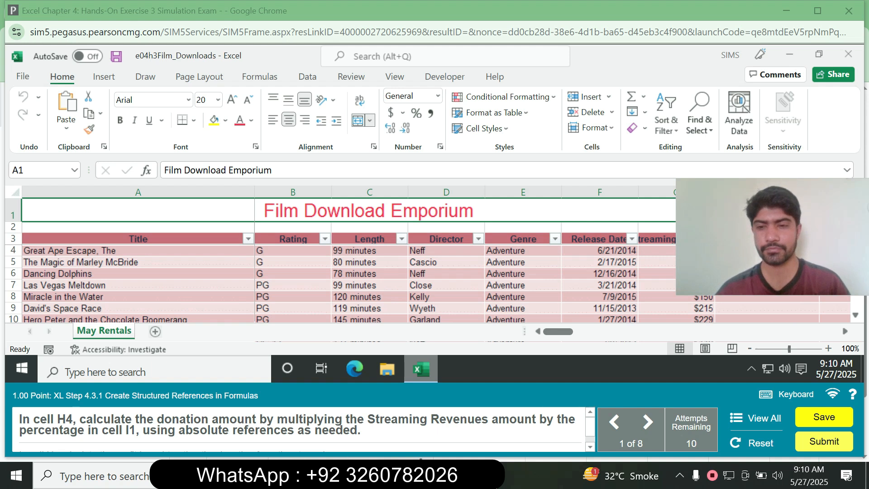
left_click_drag(558, 332, 643, 332)
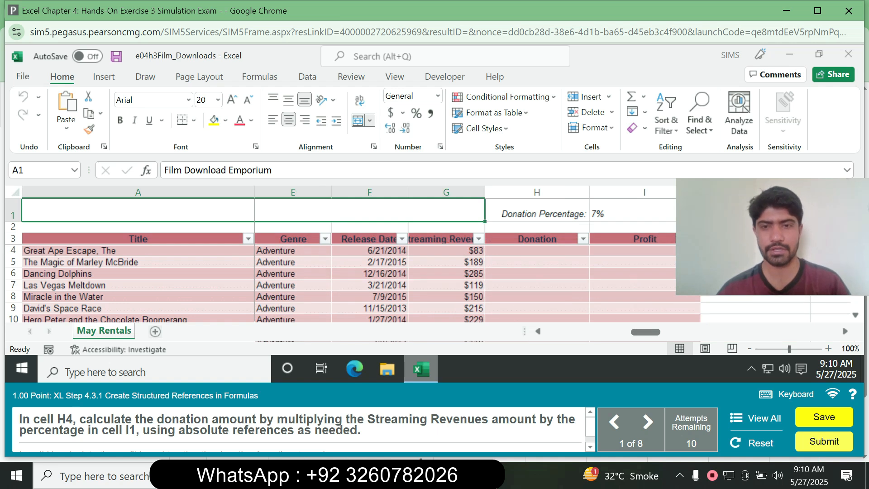
left_click(537, 251)
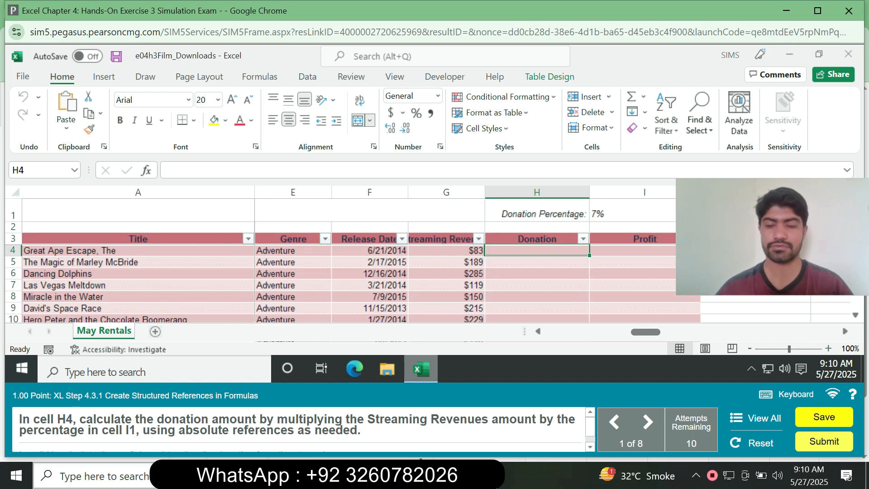
type("=")
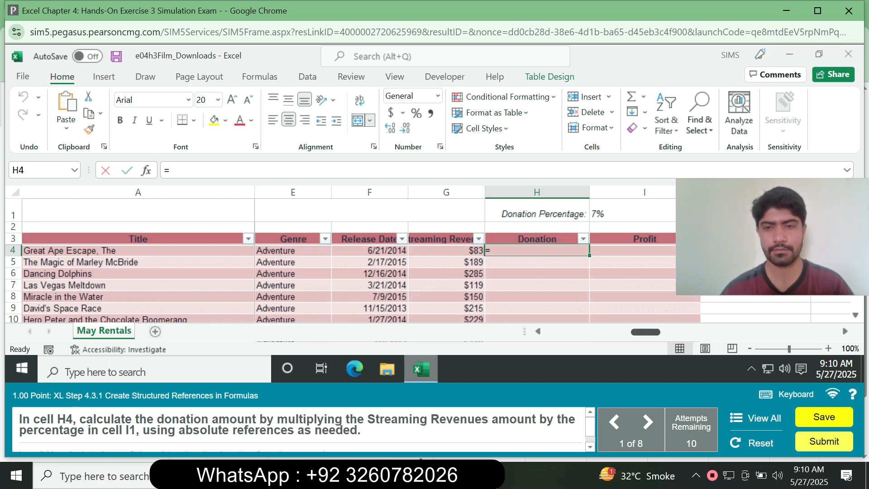
left_click_drag(646, 331, 588, 332)
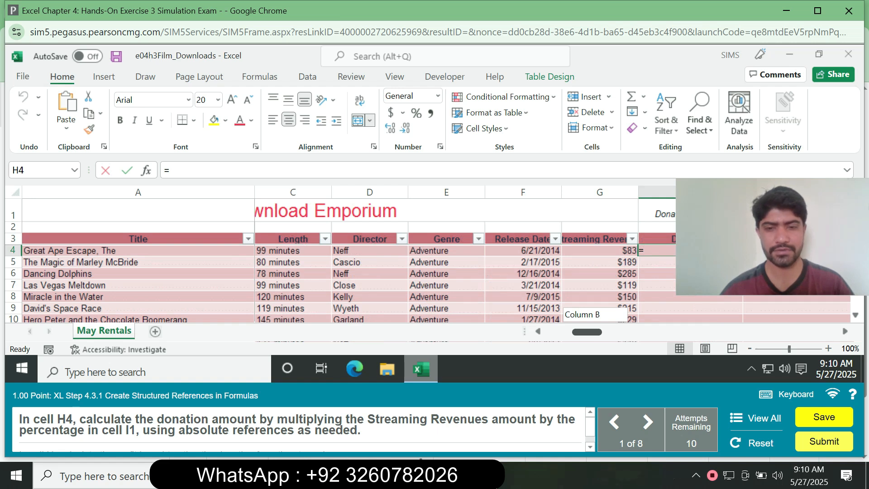
left_click_drag(587, 332, 622, 332)
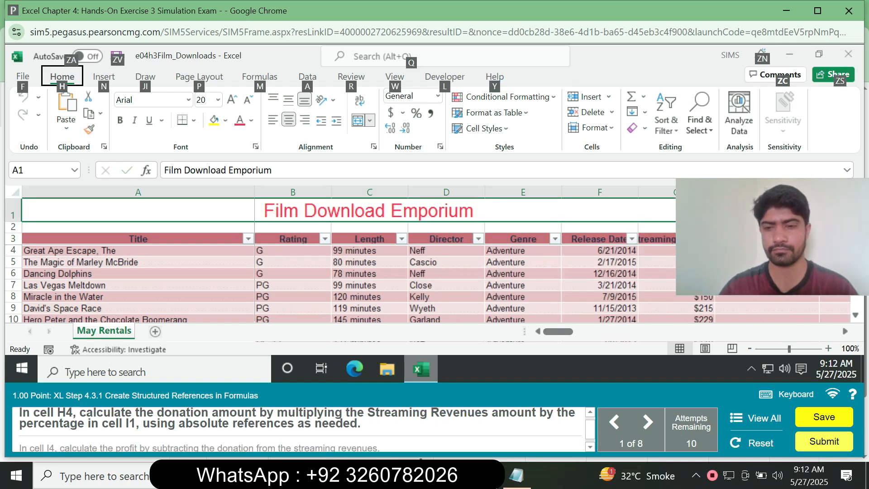
- Try to calculate the donation in cell H4 with the formula =Table1[[#This Row],[Streaming Revenues]]*$I$1
left_click(602, 239)
left_click(659, 250)
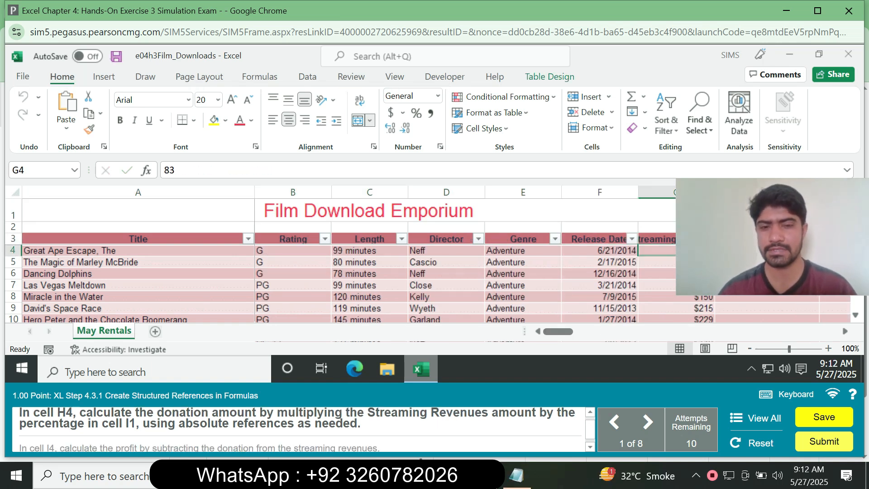
left_click_drag(559, 332, 587, 332)
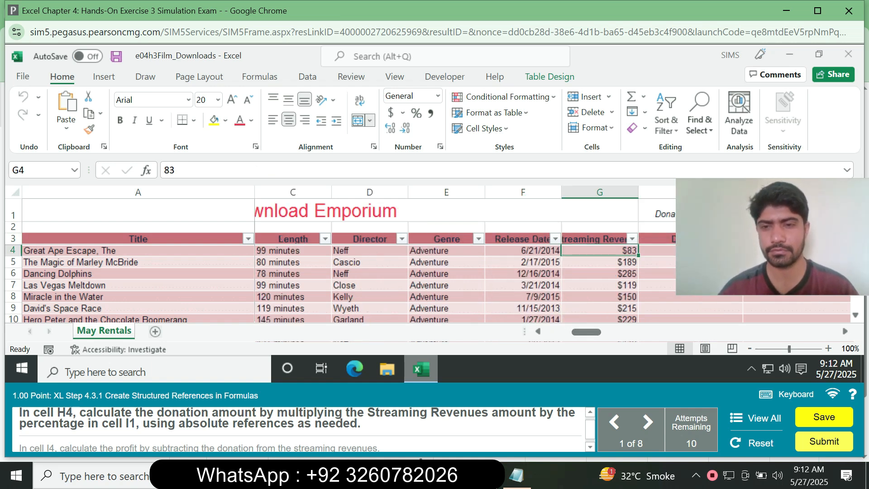
left_click(690, 251)
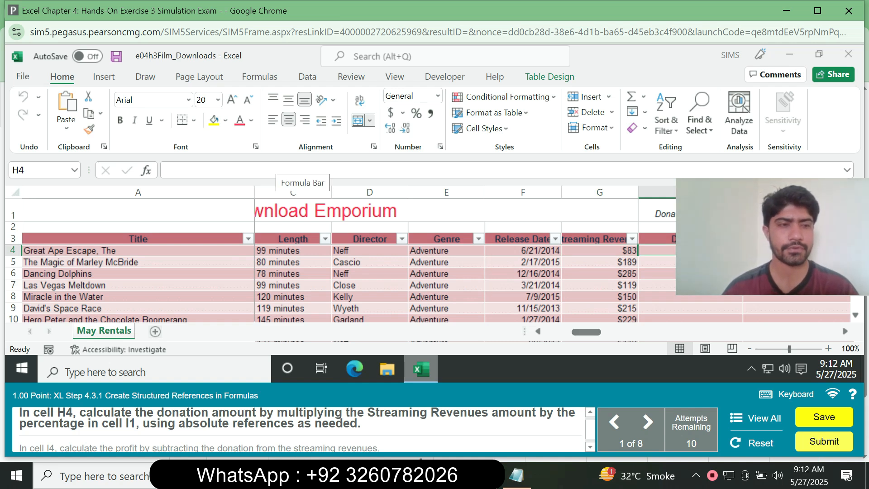
left_click(277, 170)
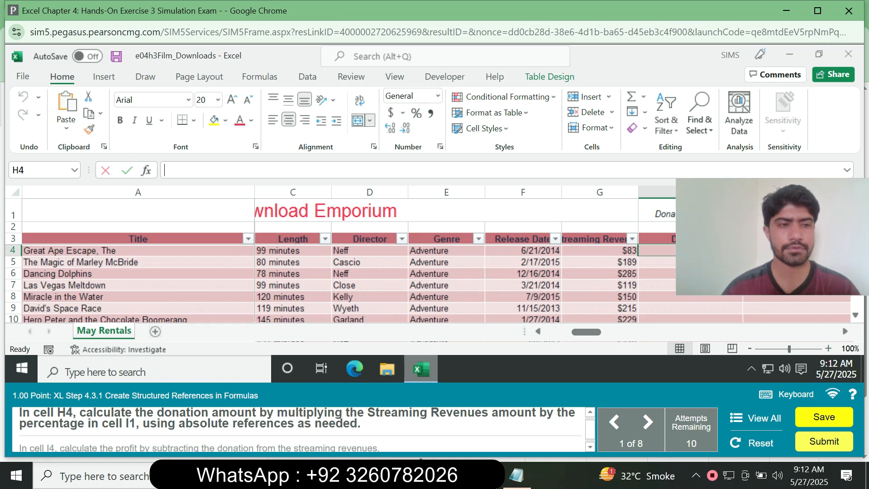
type("=Table1[[#This Row],[Streaming Revenues]]*$I$1")
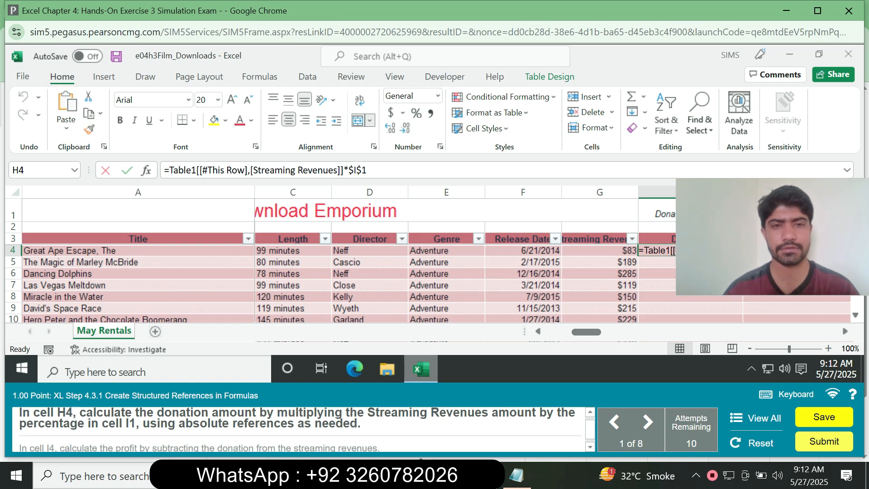
key("Return")
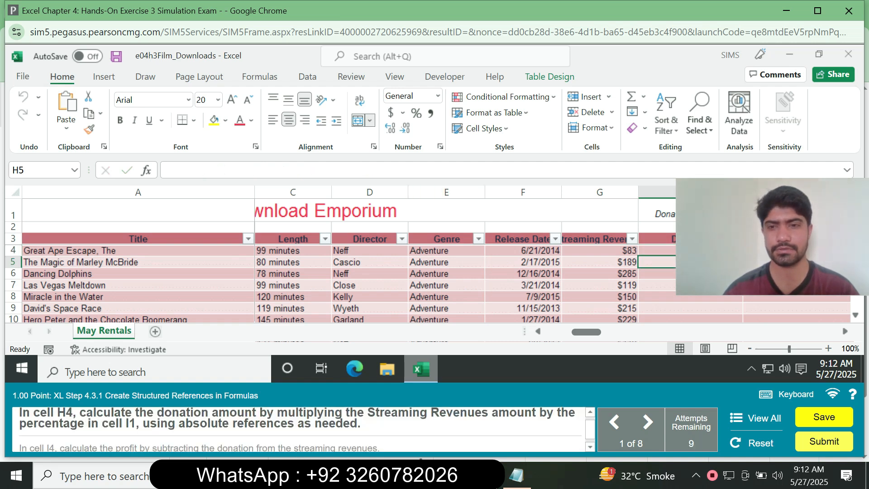
- Start a new formula in cell H4 of the Donation column
left_click(690, 250)
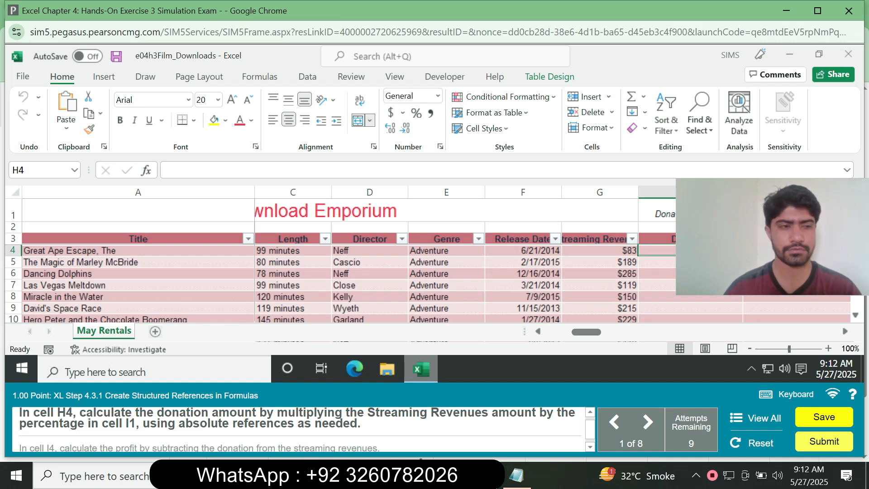
type("=")
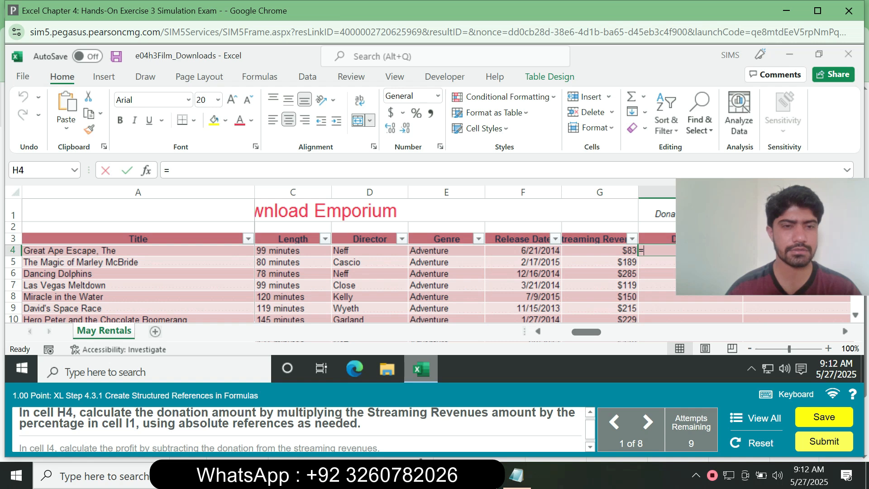
left_click(138, 251)
key("Right")
key("Right")
key("Right")
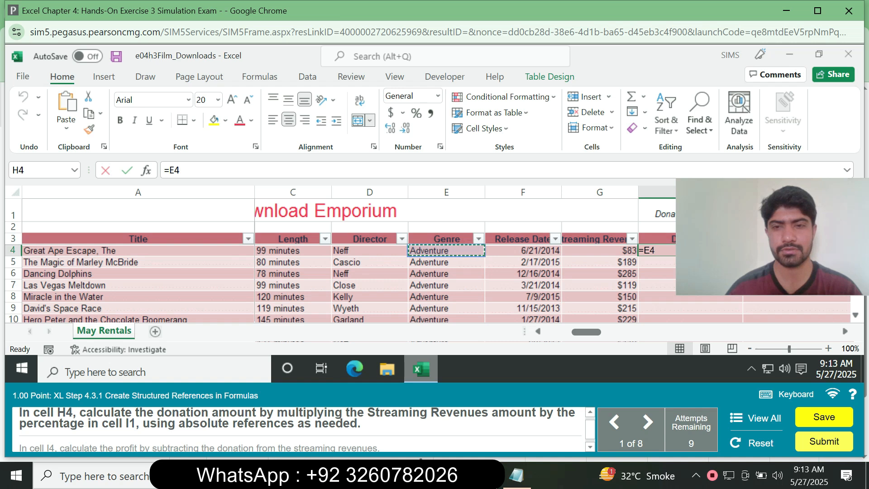
left_click(600, 250)
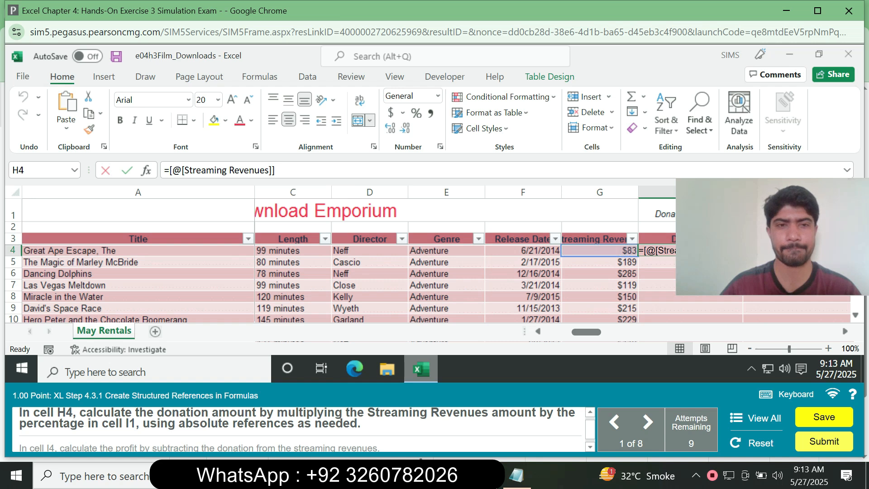
key("BackSpace")
key("BackSpace")
key("BackSpace")
key("BackSpace")
key("BackSpace")
key("BackSpace")
key("BackSpace")
key("BackSpace")
key("BackSpace")
key("BackSpace")
key("BackSpace")
key("BackSpace")
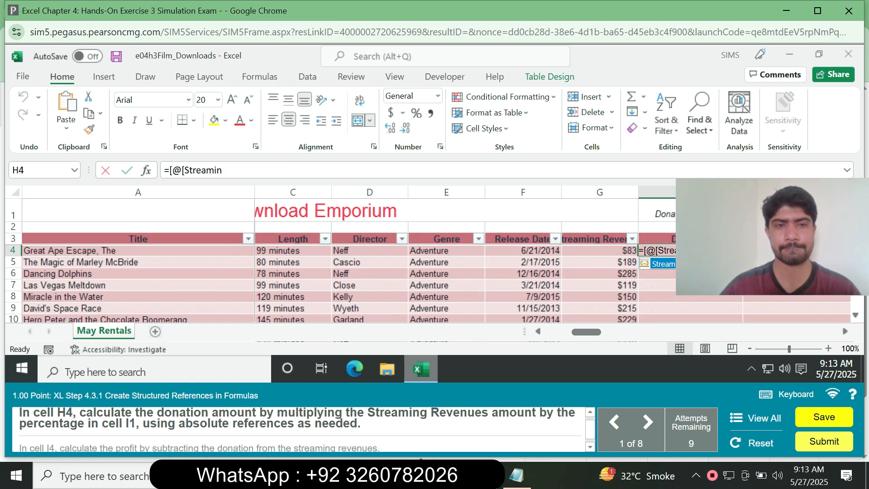
key("BackSpace")
key("BackSpace")
key("BackSpace")
key("BackSpace")
key("BackSpace")
key("BackSpace")
key("BackSpace")
key("BackSpace")
key("BackSpace")
key("BackSpace")
key("BackSpace")
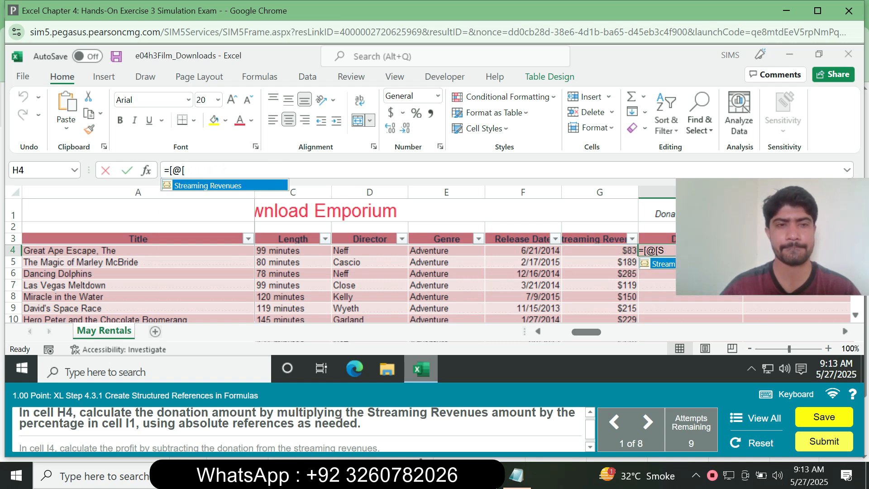
key("BackSpace")
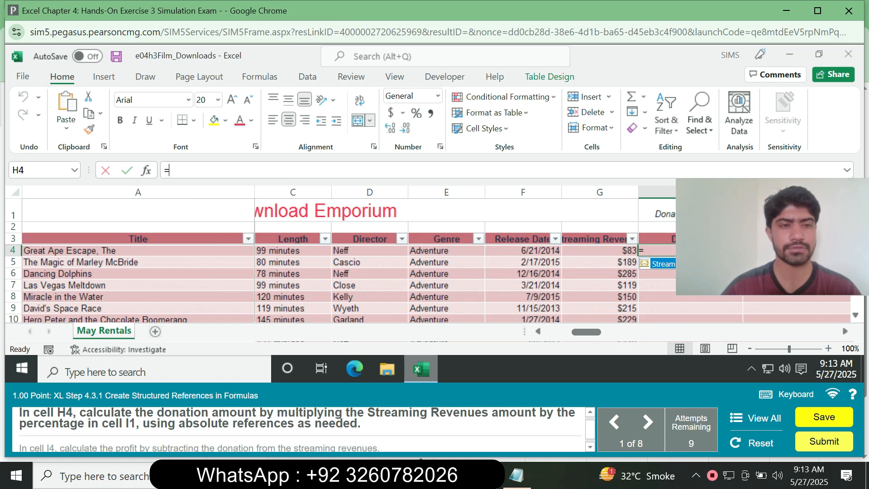
left_click(138, 250)
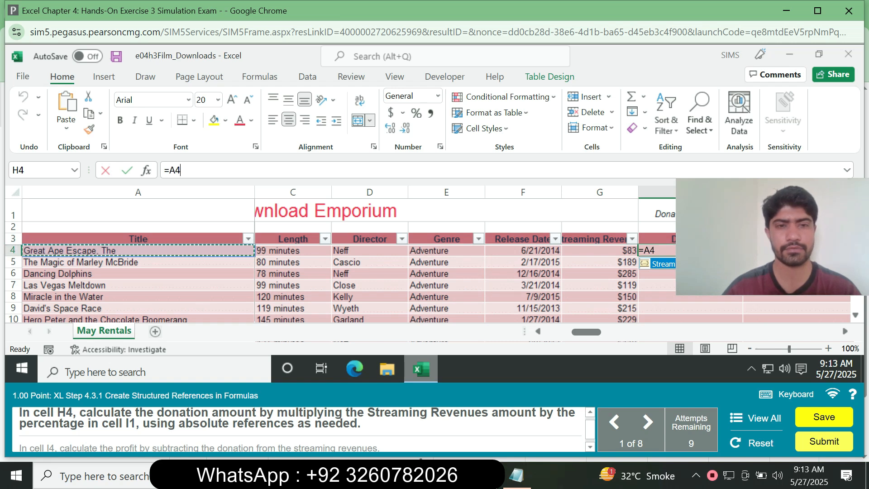
left_click(293, 250)
left_click(370, 250)
left_click(446, 250)
key("Right")
key("Right")
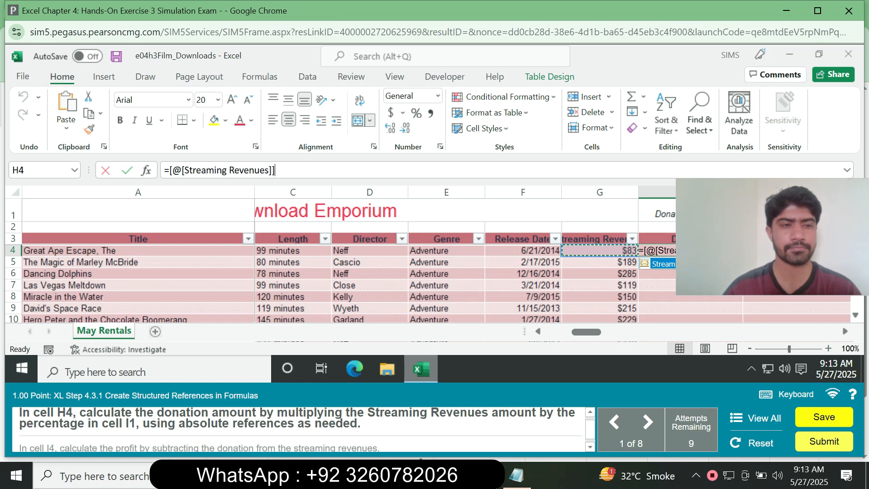
key("Up")
key("Up")
key("Up")
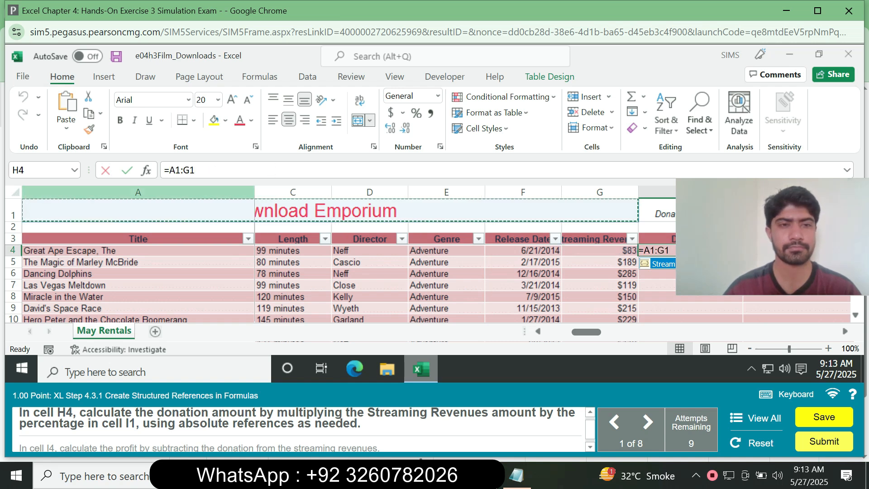
key("BackSpace")
key("BackSpace")
key("BackSpace")
key("BackSpace")
key("BackSpace")
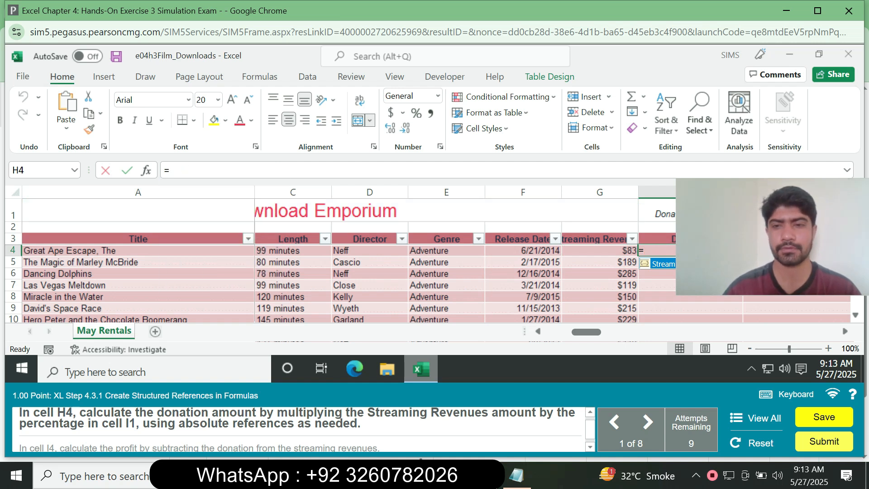
- Complete the donation formula in H4 as =[@[Streaming Revenues]]*$I$1, referencing the row's streaming revenue and the absolute percentage cell
left_click(600, 251)
type("*")
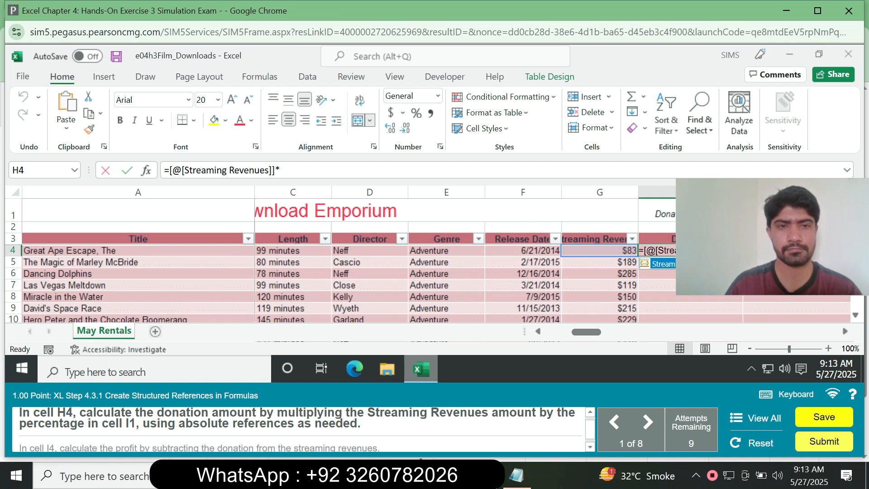
type("I")
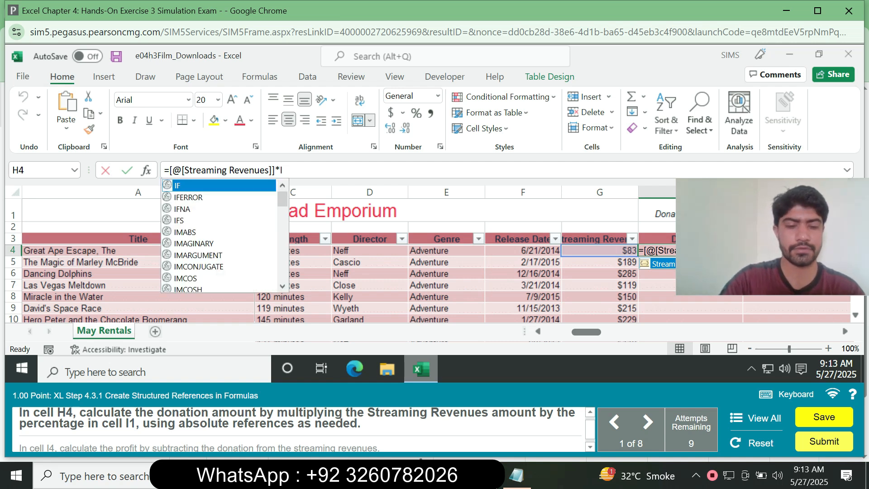
type("$1")
key("F4")
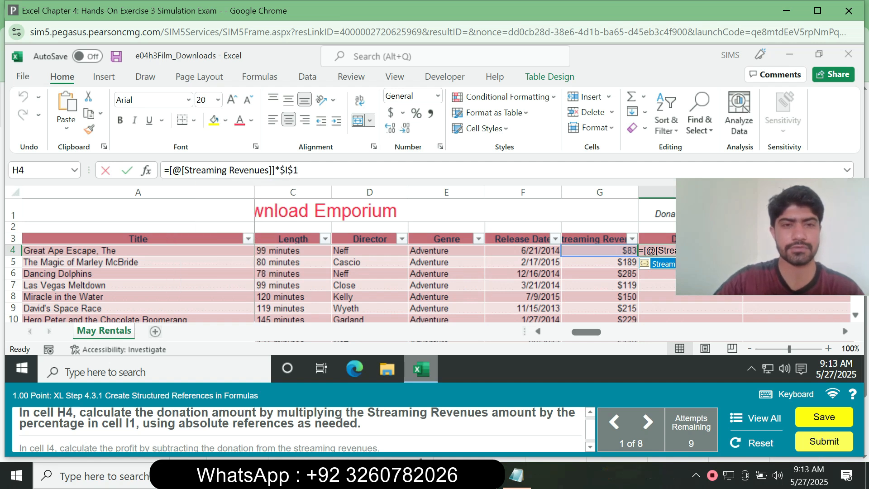
key("Return")
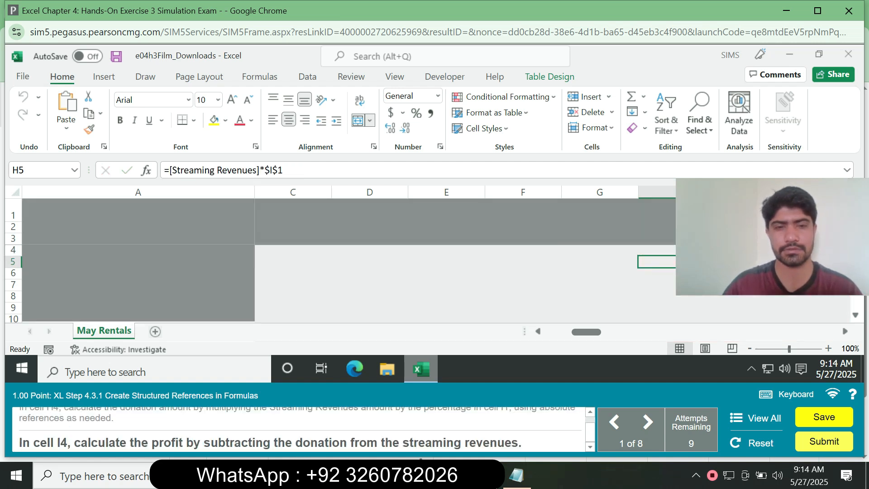
left_click(690, 250)
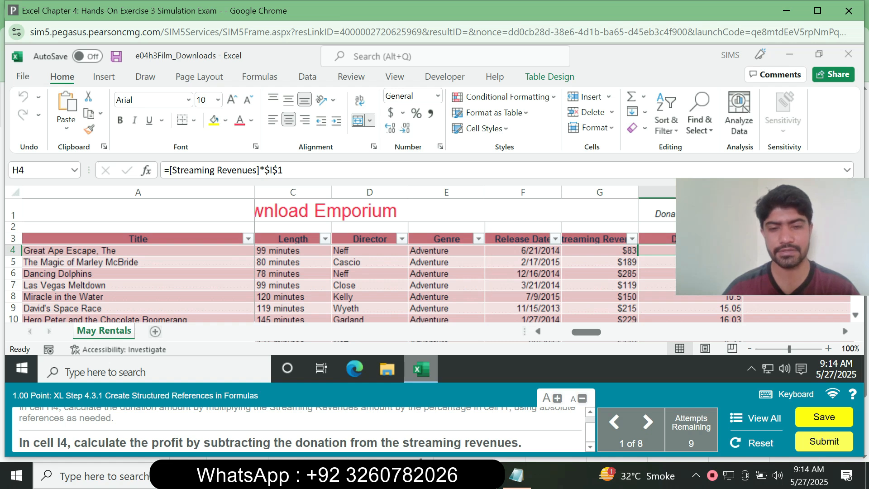
left_click_drag(586, 332, 676, 332)
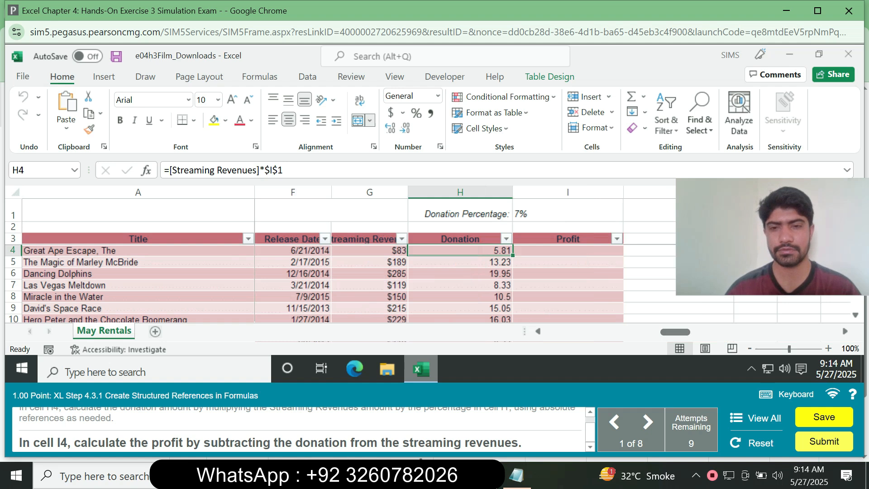
left_click(568, 251)
type("=")
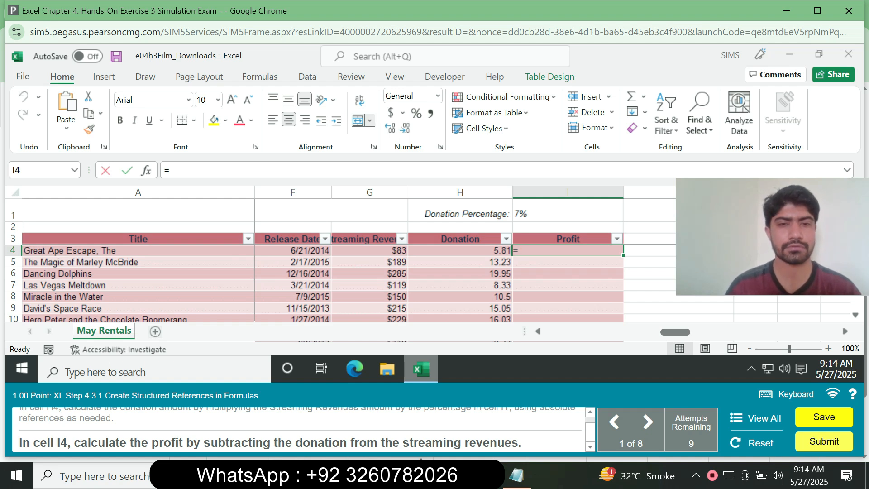
left_click(370, 251)
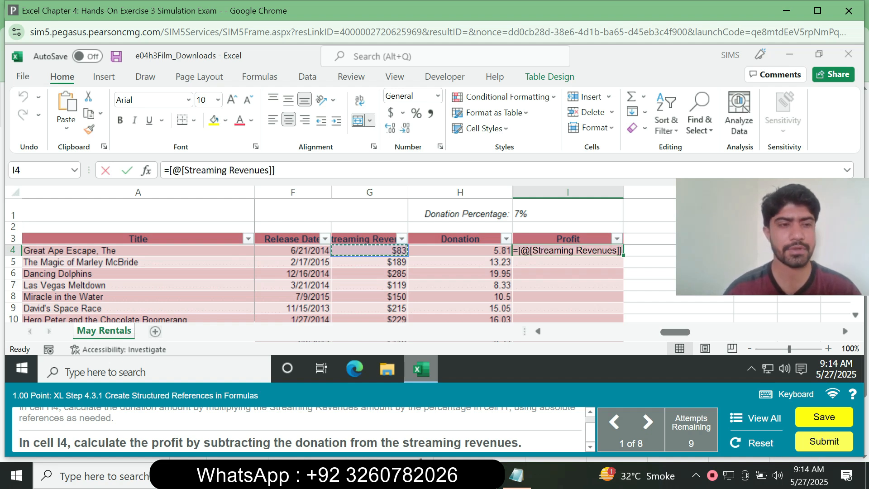
type("-")
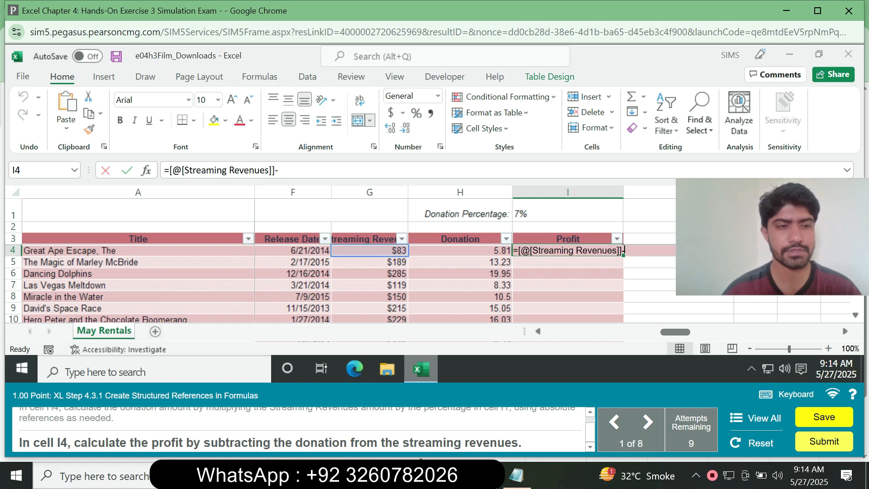
key("Left")
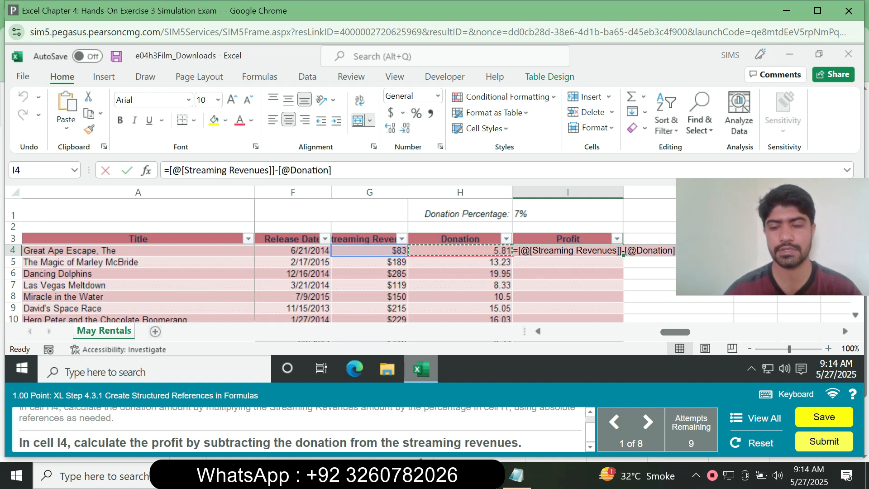
key("Return")
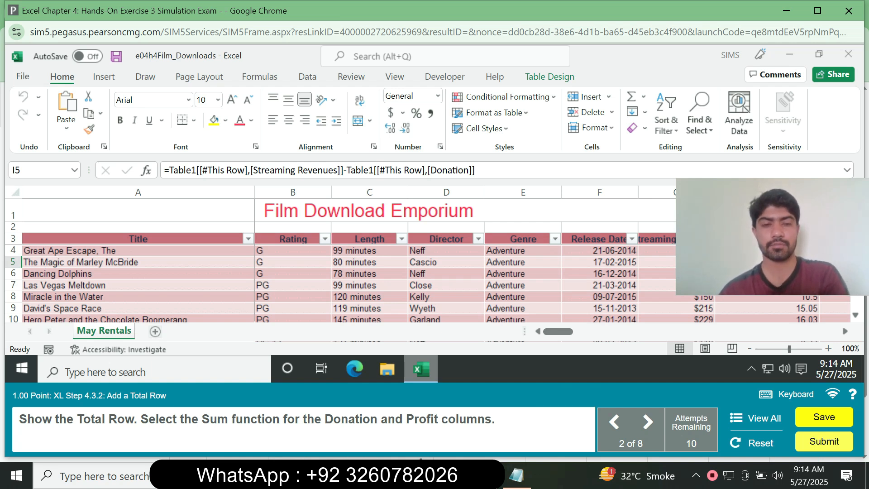
- Show the film table's Total Row and apply the Sum function to the Donation column's total
left_click(446, 274)
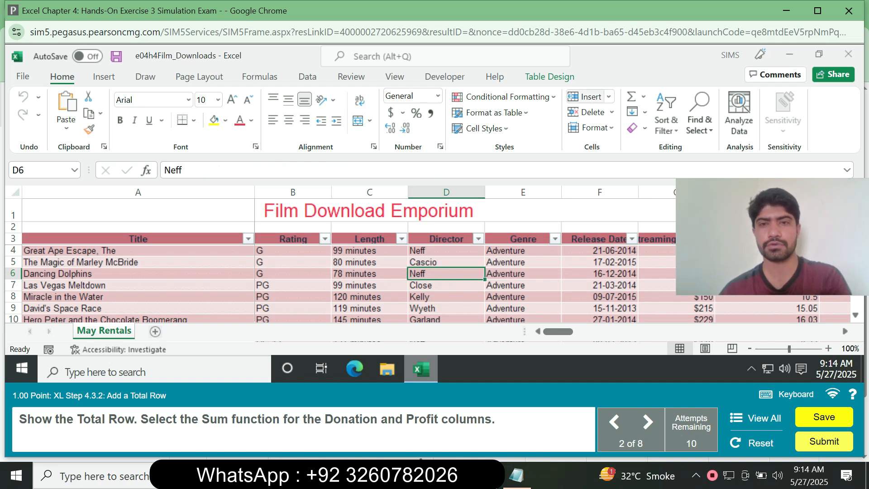
left_click(550, 77)
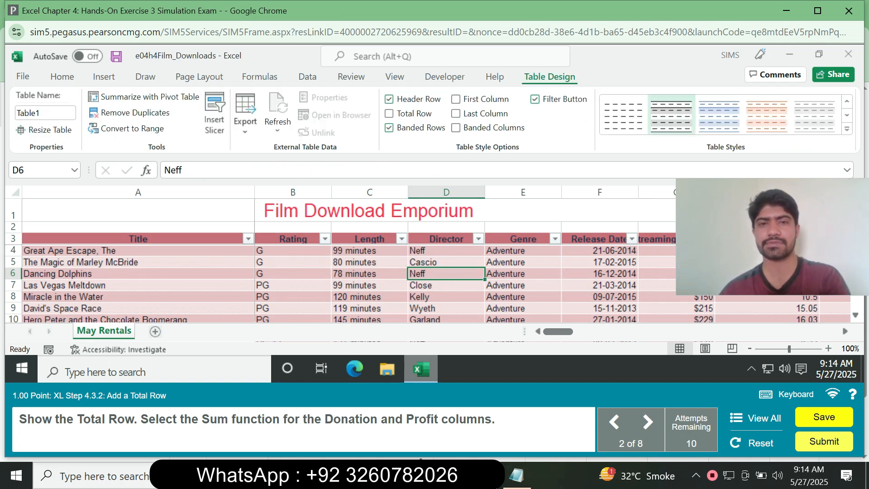
left_click(389, 113)
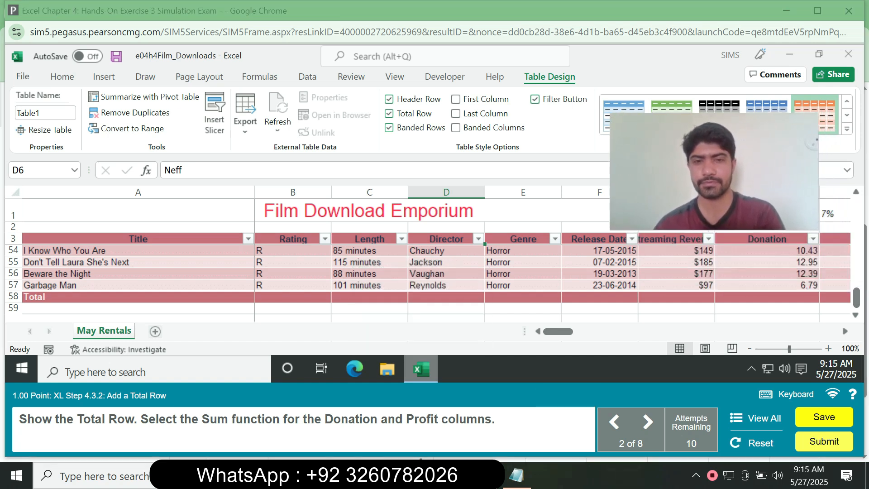
left_click(766, 297)
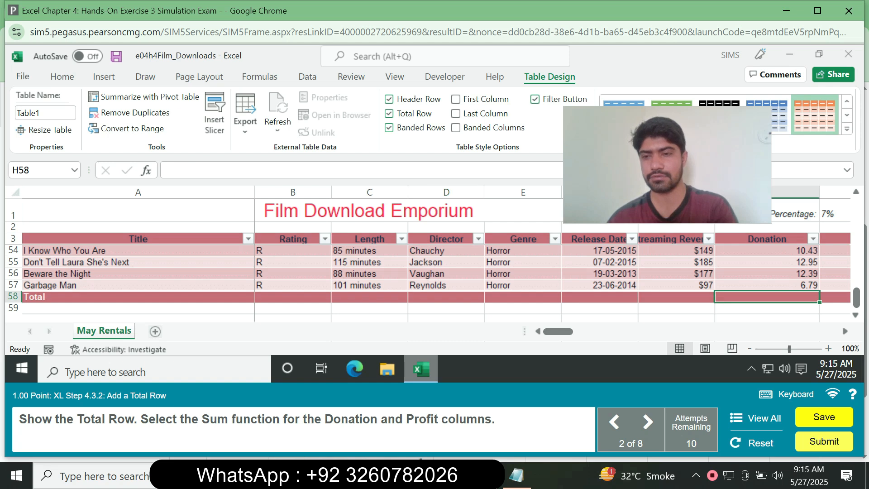
left_click(826, 297)
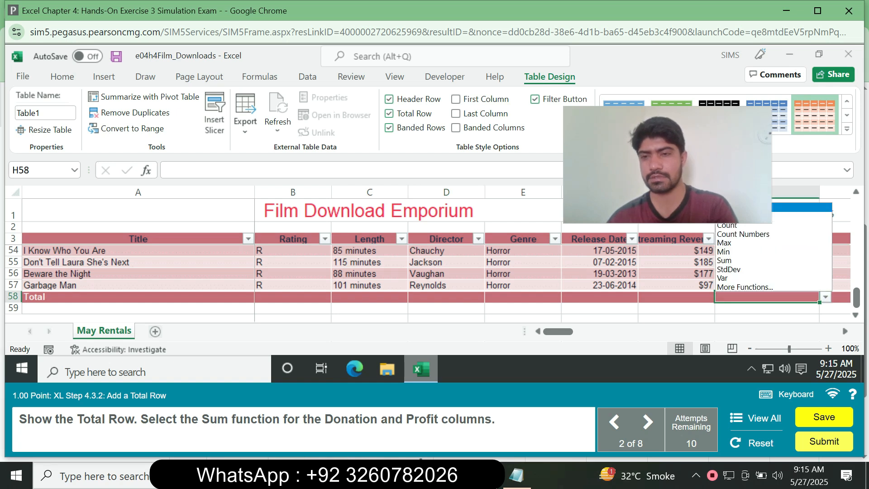
left_click(733, 260)
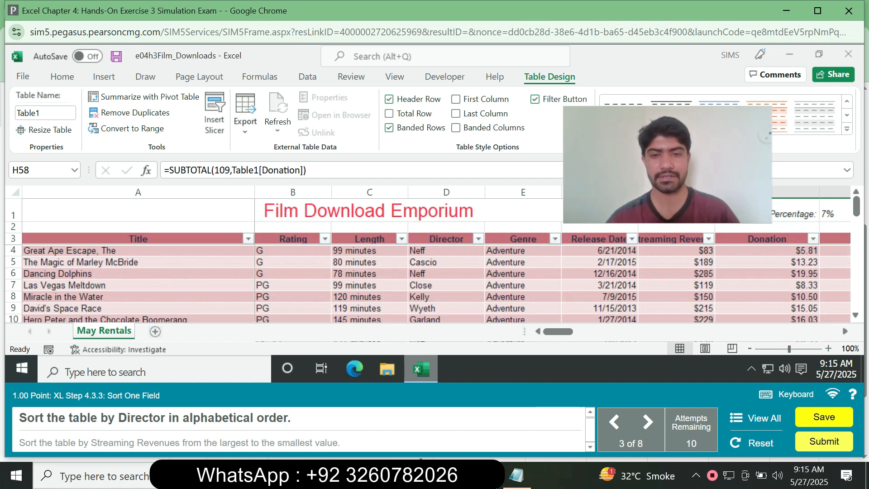
left_click(441, 239)
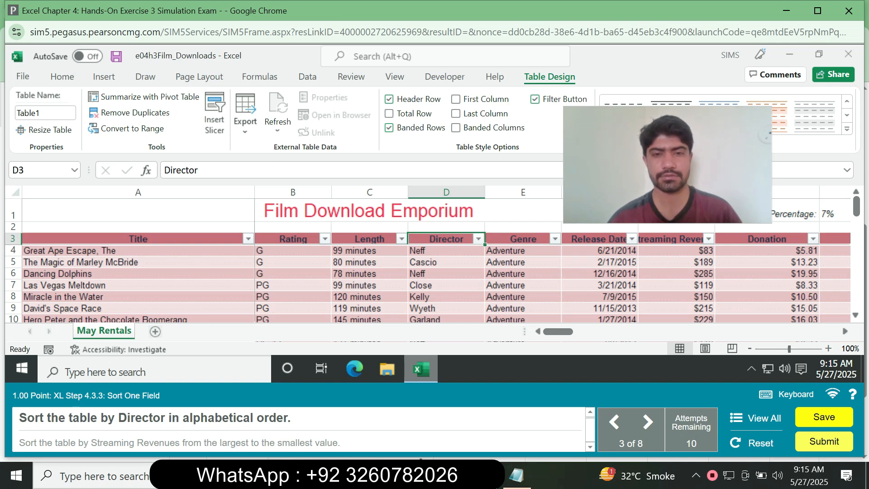
key("alt+Down")
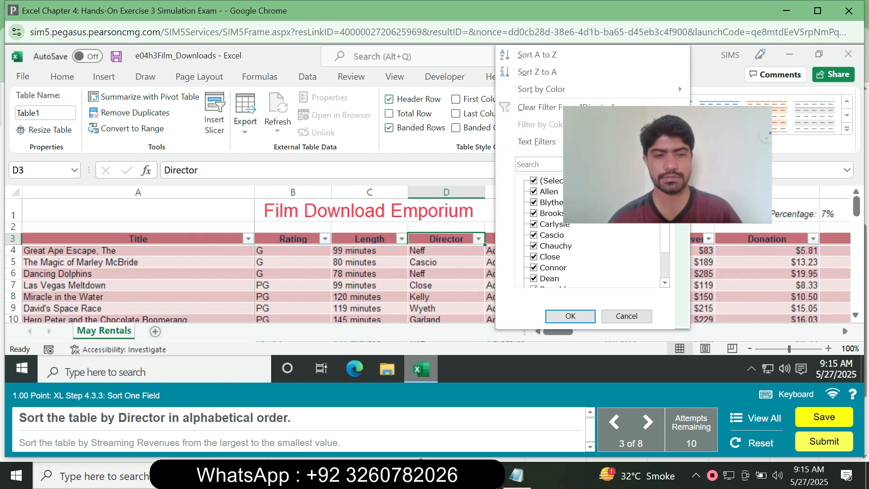
key("Escape")
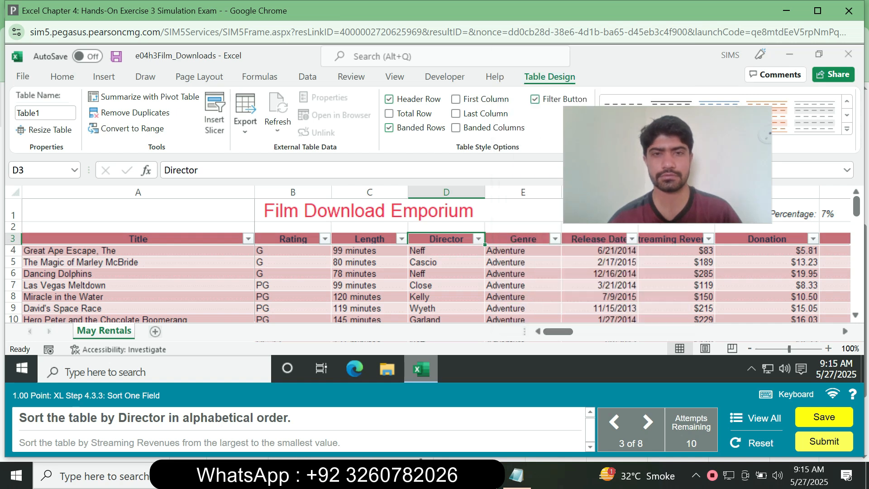
right_click(303, 78)
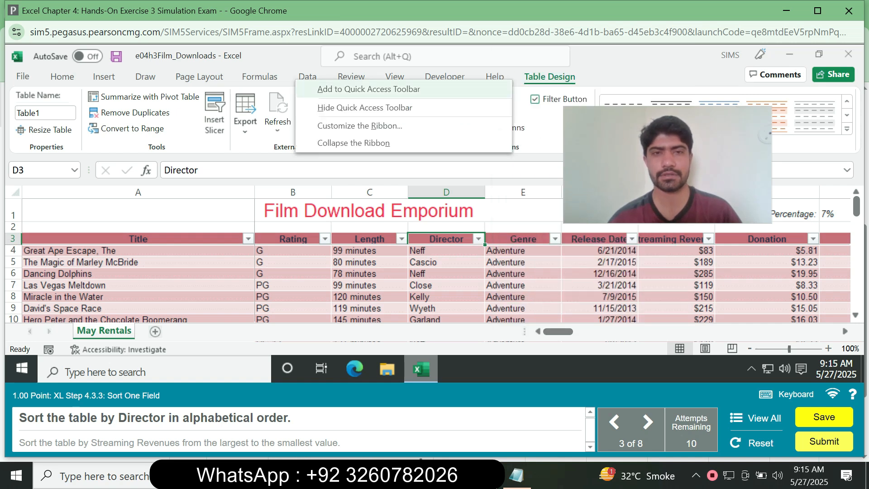
left_click(306, 77)
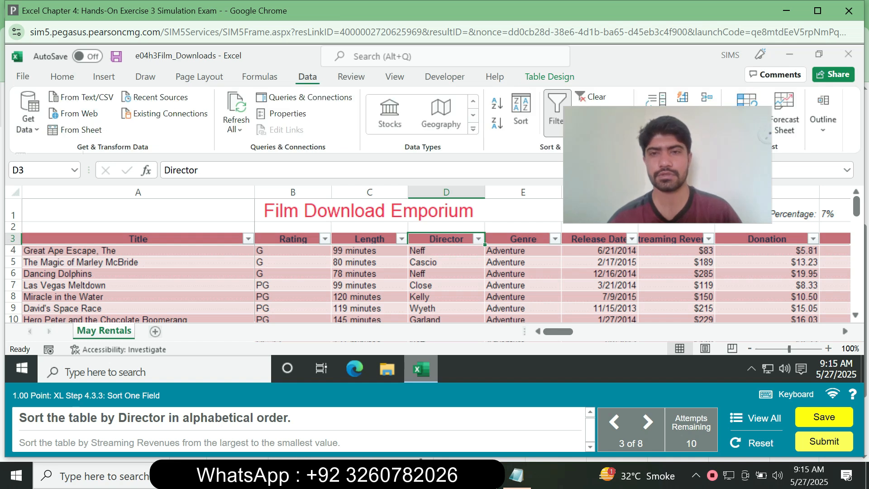
left_click(521, 111)
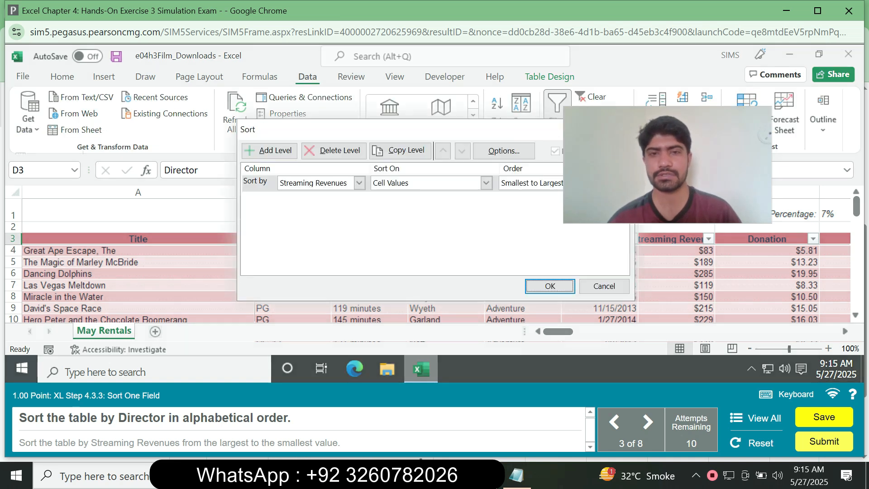
left_click(270, 150)
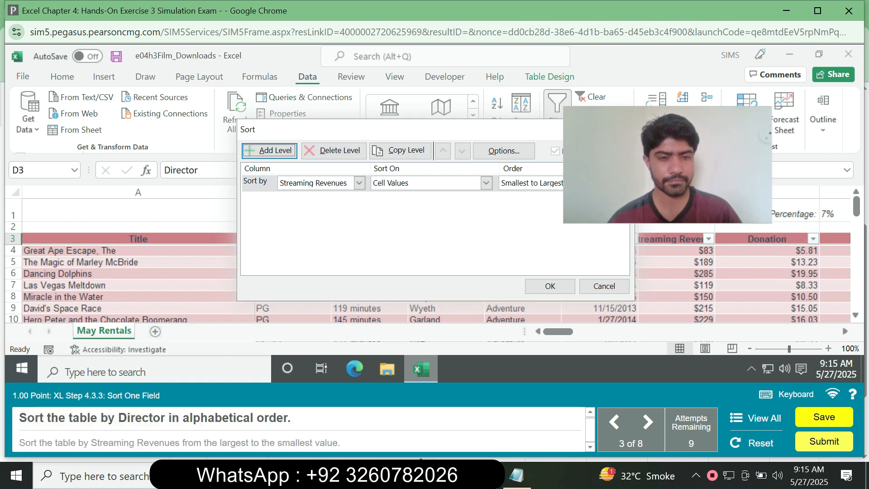
left_click(604, 286)
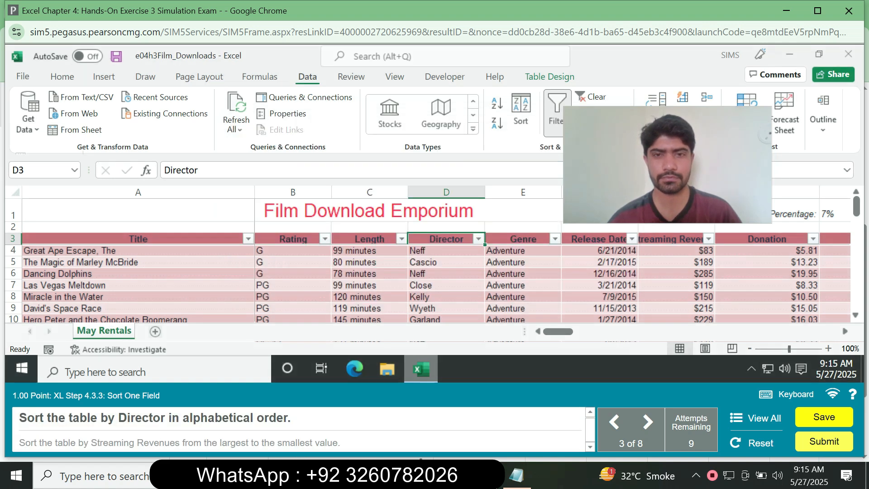
- Sort the film table by Director in alphabetical order, A to Z
left_click(478, 239)
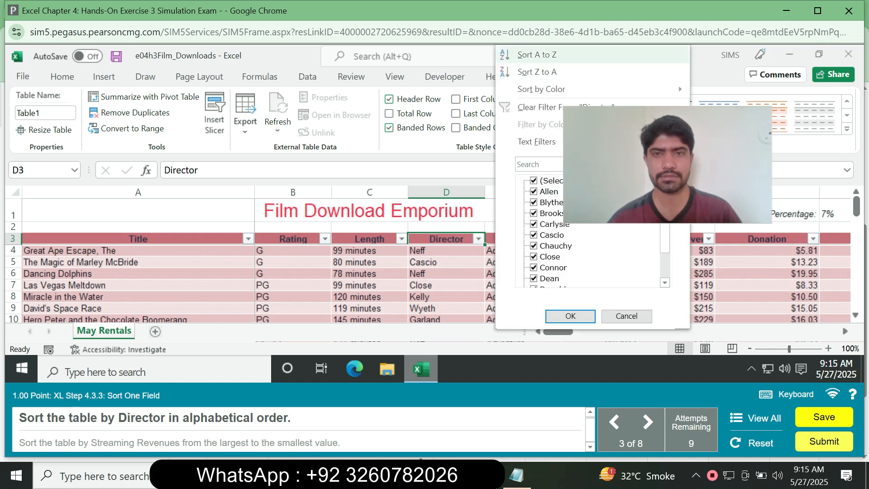
left_click(536, 55)
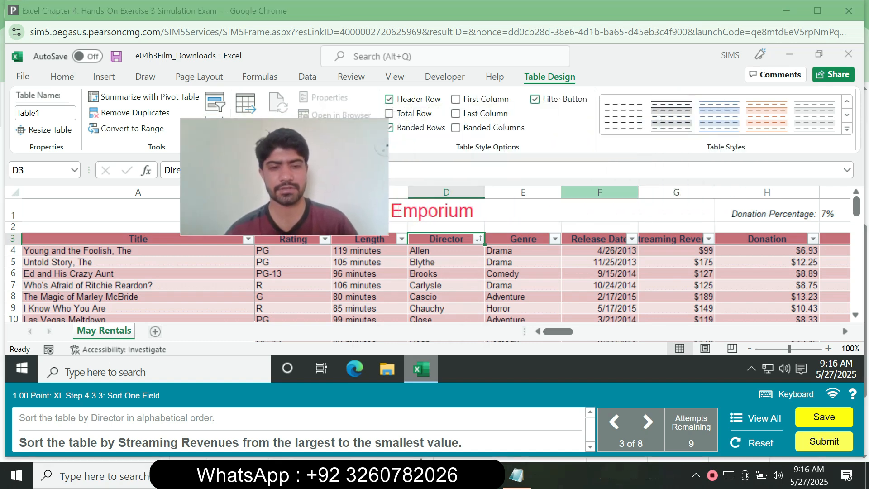
left_click(677, 239)
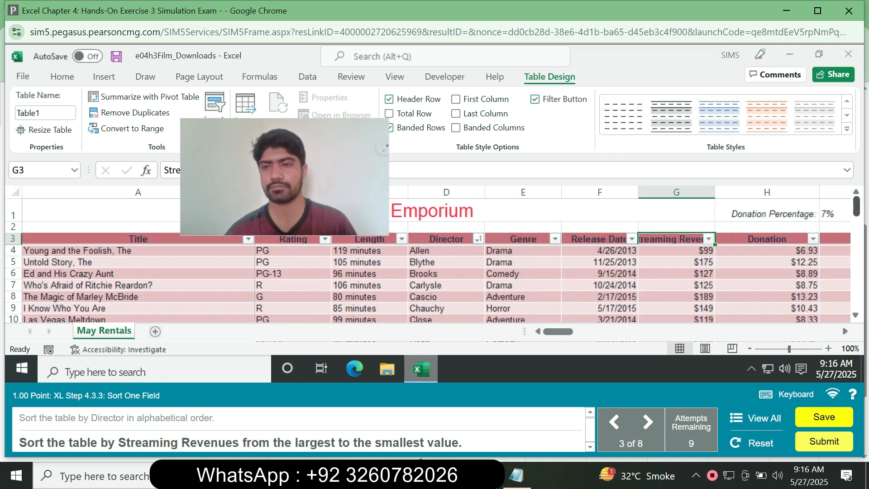
scroll(434, 283, "down", 2)
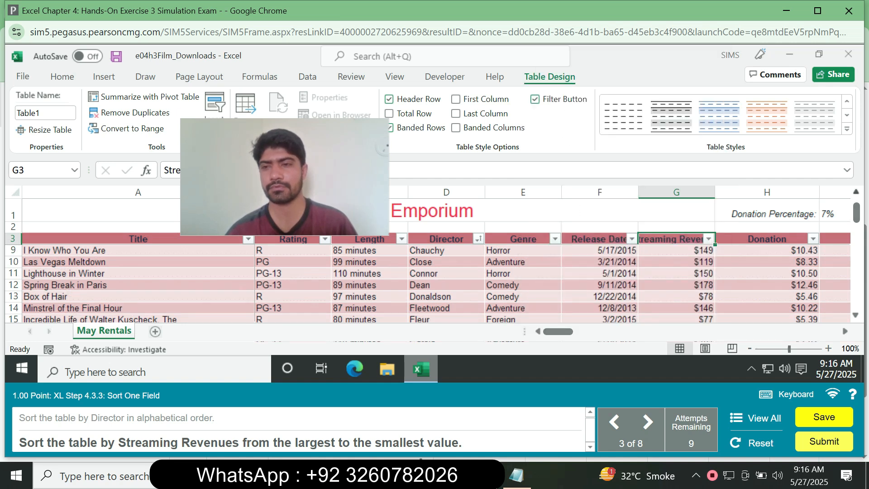
scroll(437, 284, "up", 2)
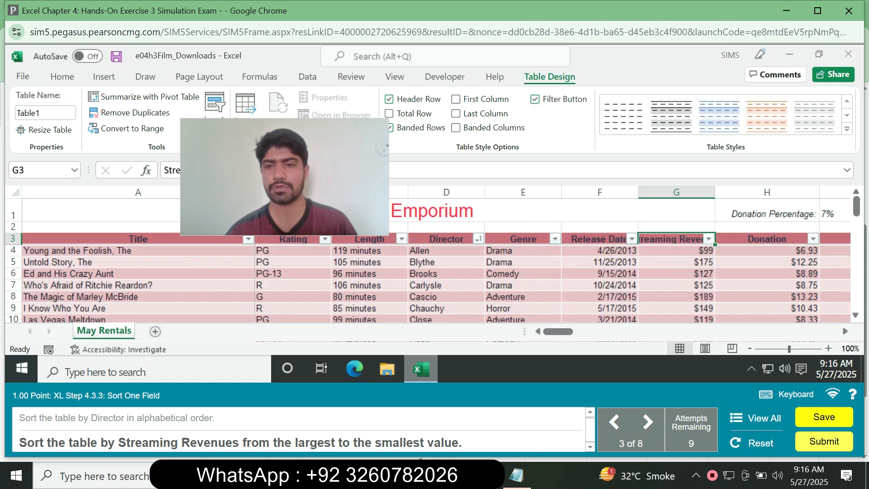
left_click(676, 286)
left_click(709, 239)
left_click(709, 239)
left_click(709, 239)
left_click(709, 239)
left_click(676, 239)
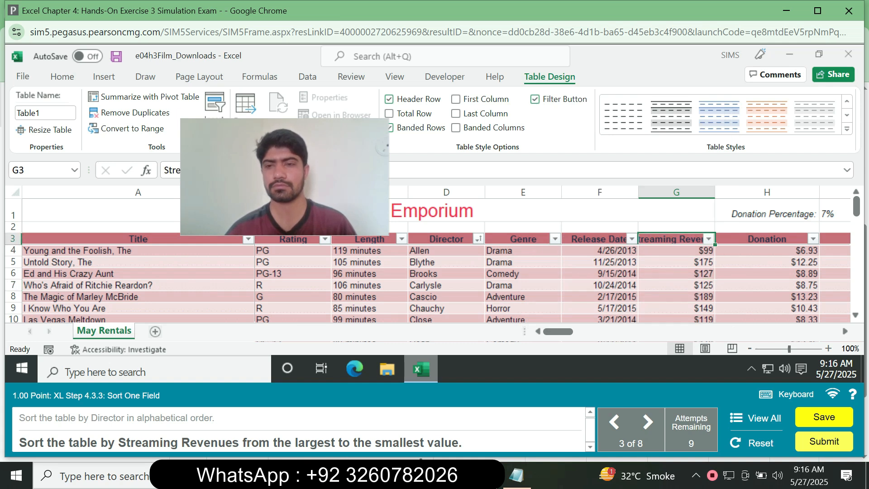
- Sort the film table by Streaming Revenues from largest to smallest
left_click(677, 274)
key("Up")
key("Up")
key("Up")
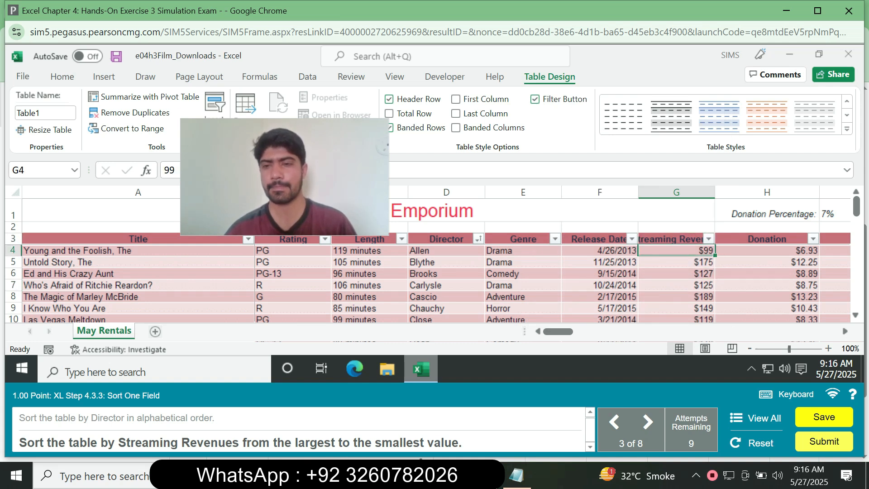
key("alt+Down")
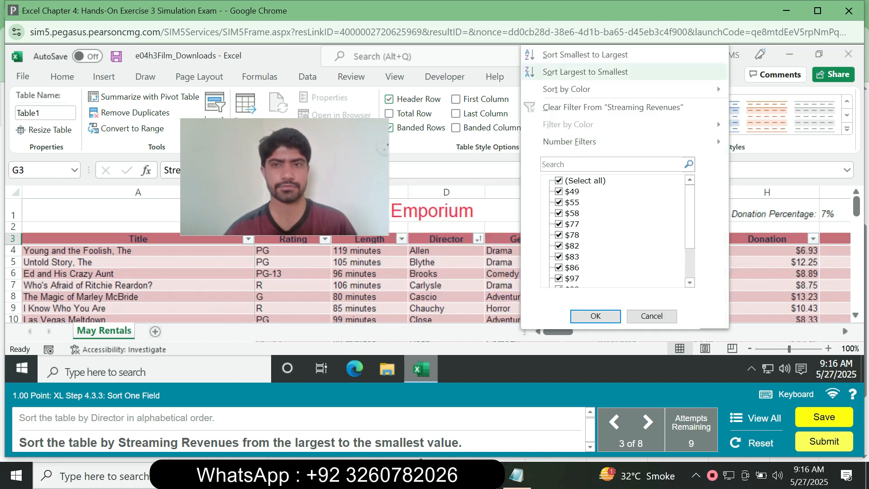
key("Return")
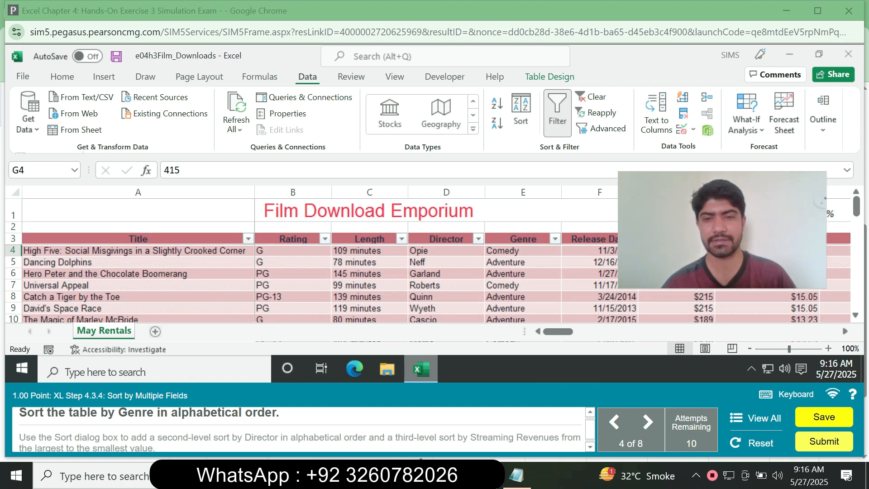
- Sort the film table by Genre in alphabetical order, A to Z
left_click(523, 239)
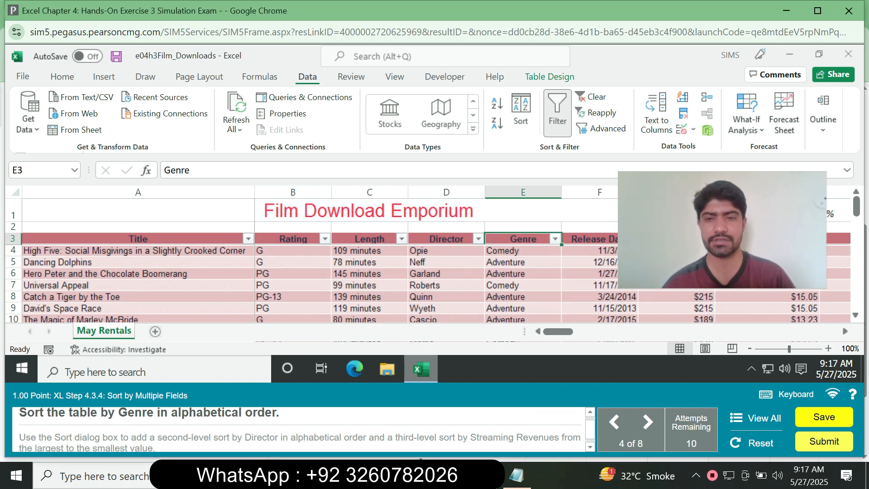
key("alt+Down")
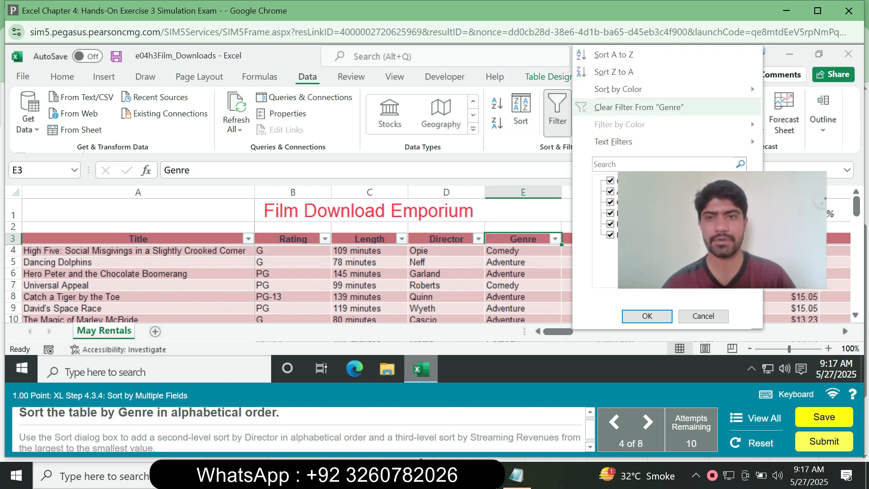
key("Up")
key("Up")
key("Up")
key("Up")
key("Return")
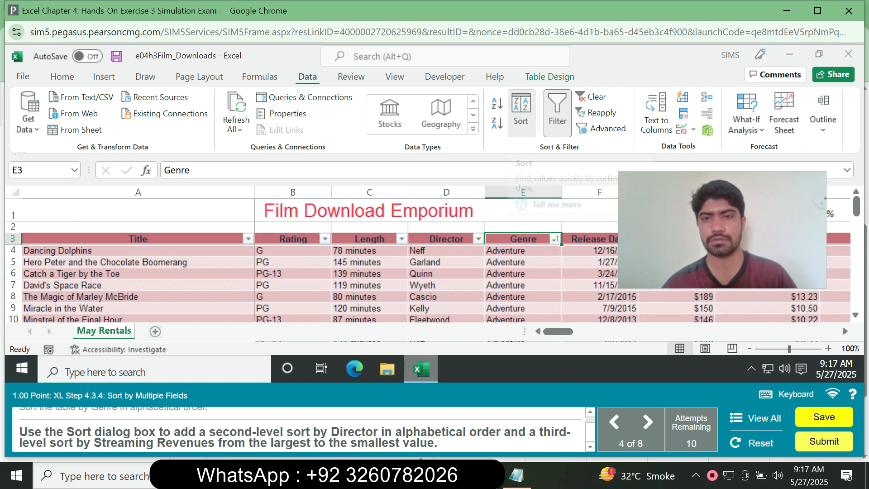
- Add a second-level sort by Director, A to Z, below the Genre level in the Sort dialog
left_click(521, 113)
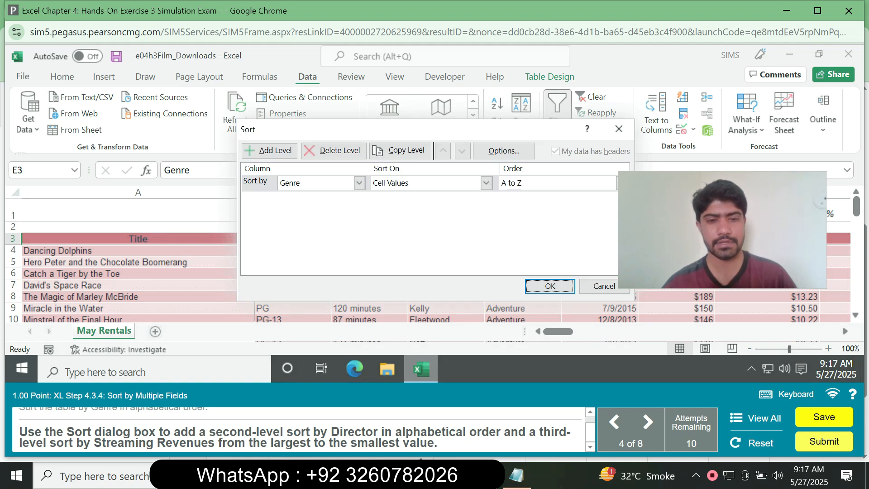
left_click(272, 151)
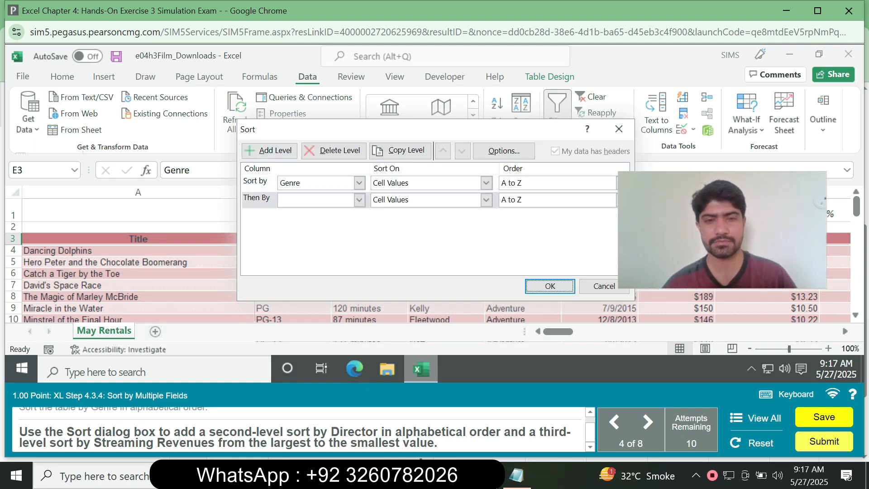
left_click(359, 200)
key("Down")
key("Down")
key("Down")
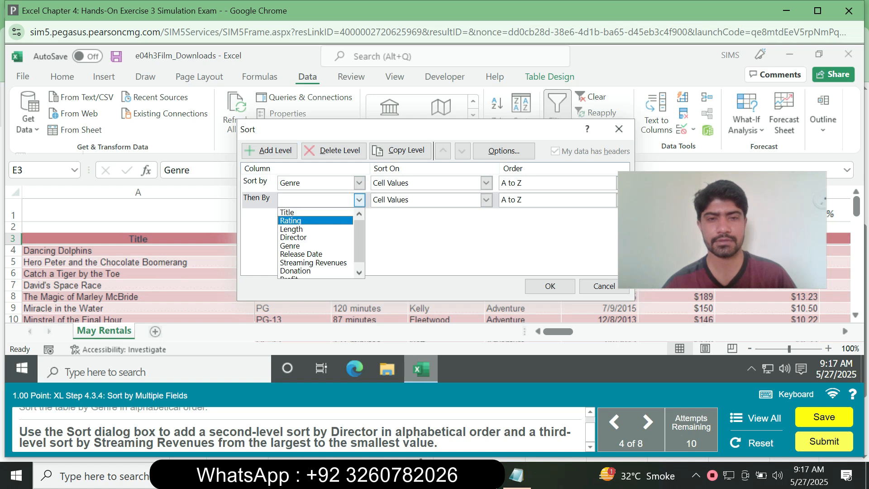
key("Return")
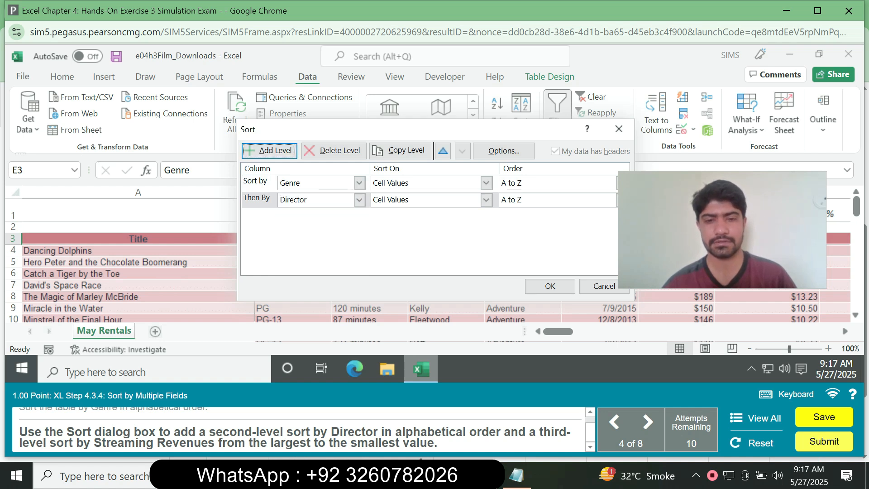
- Add a third-level sort by Streaming Revenues below the Director level in the Sort dialog
left_click(271, 150)
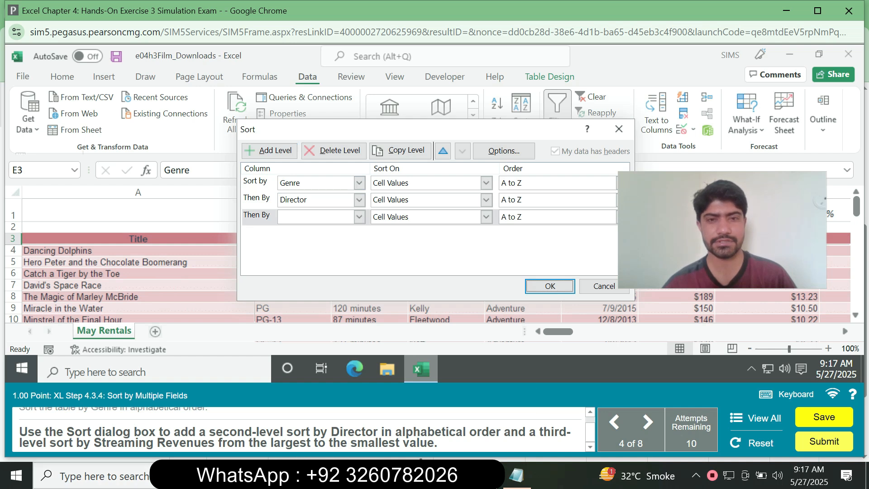
key("alt+Down")
key("Down")
key("Down")
key("Down")
key("Down")
key("Down")
key("Down")
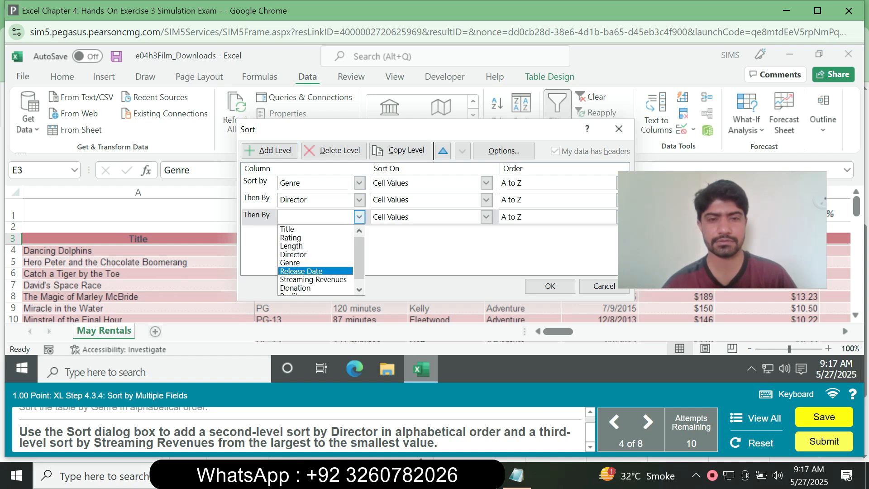
key("Down")
key("Return")
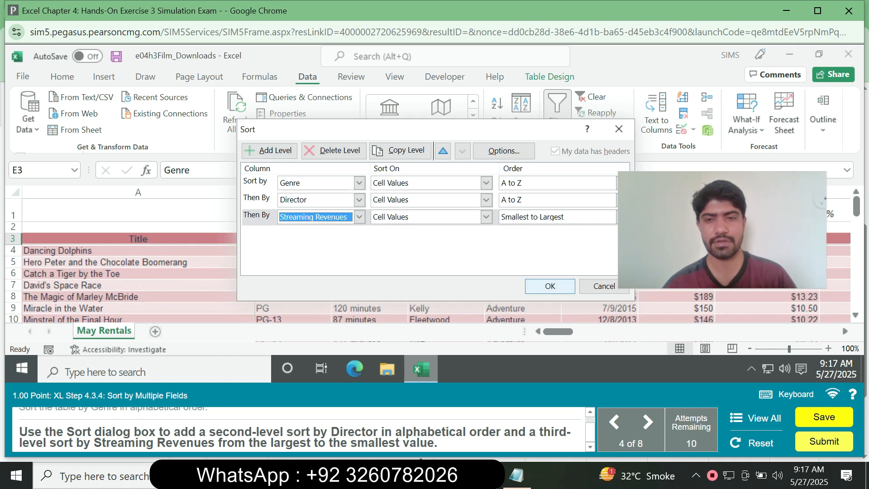
key("Return")
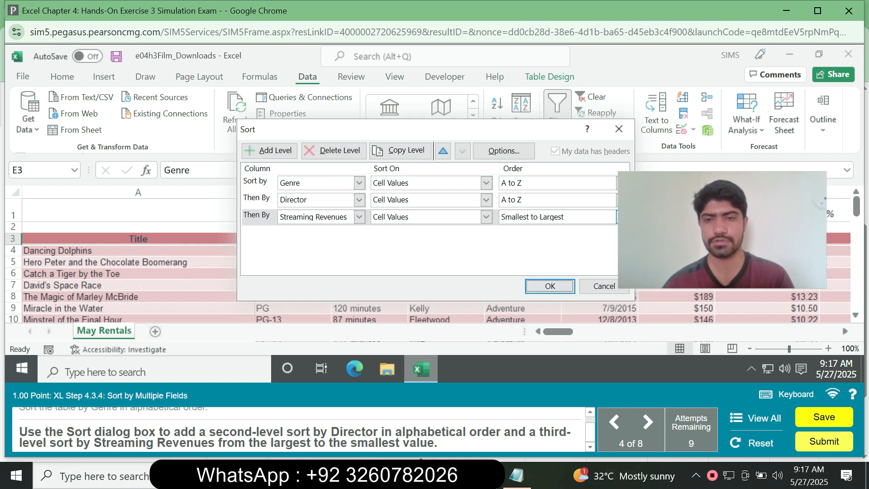
- Set the Streaming Revenues level's order to Largest to Smallest and apply the multi-level sort
left_click(622, 217)
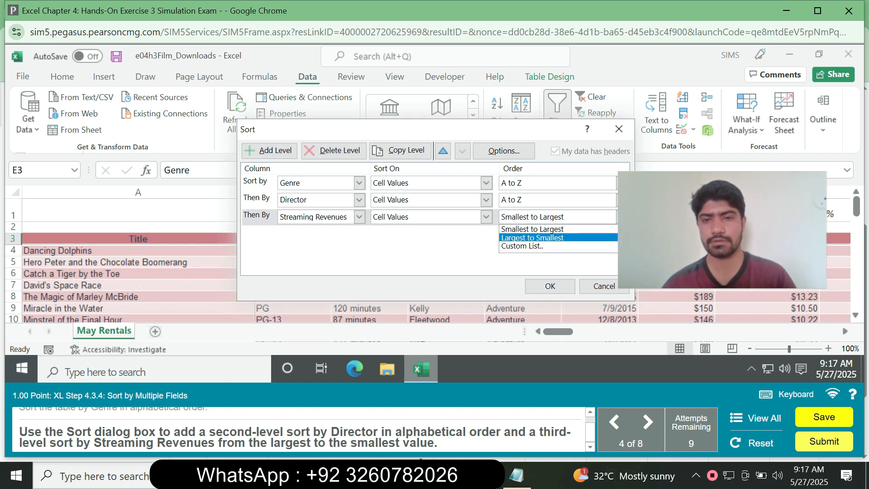
key("Return")
key("Return")
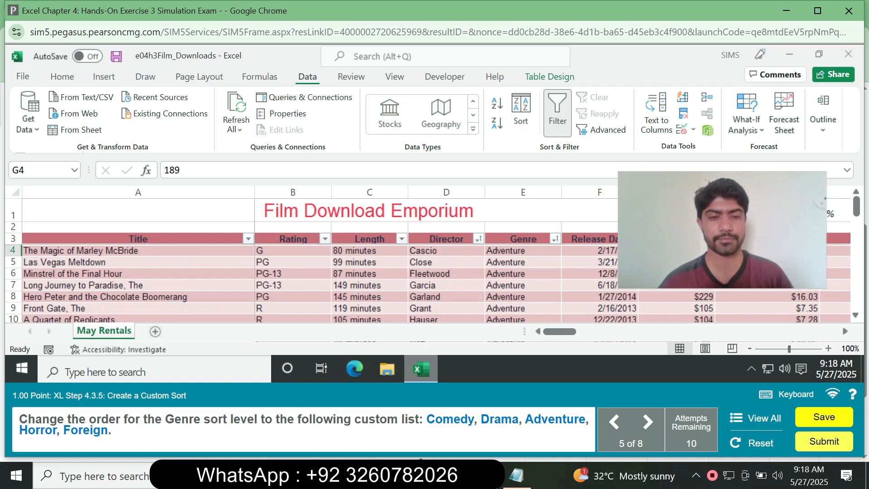
- Reopen the film table's sort settings and choose a custom list as the order for the Genre level
left_click(370, 285)
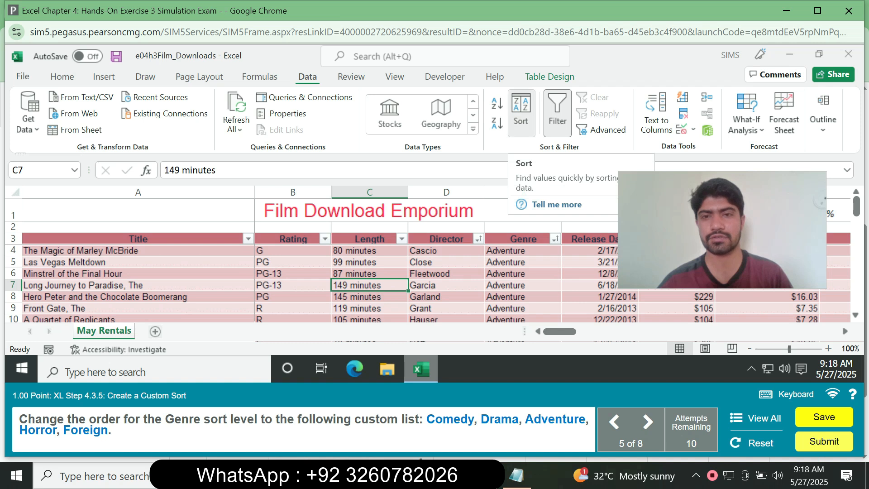
left_click(521, 113)
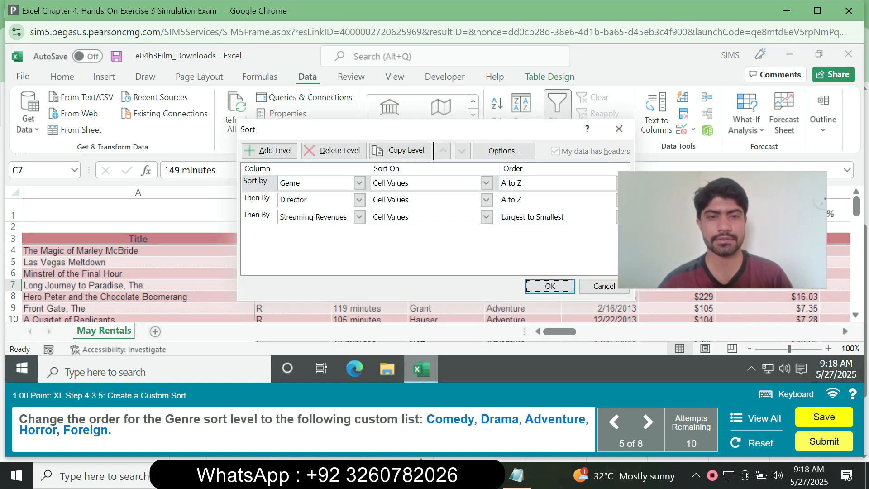
key("alt+Down")
key("Down")
key("Down")
key("Return")
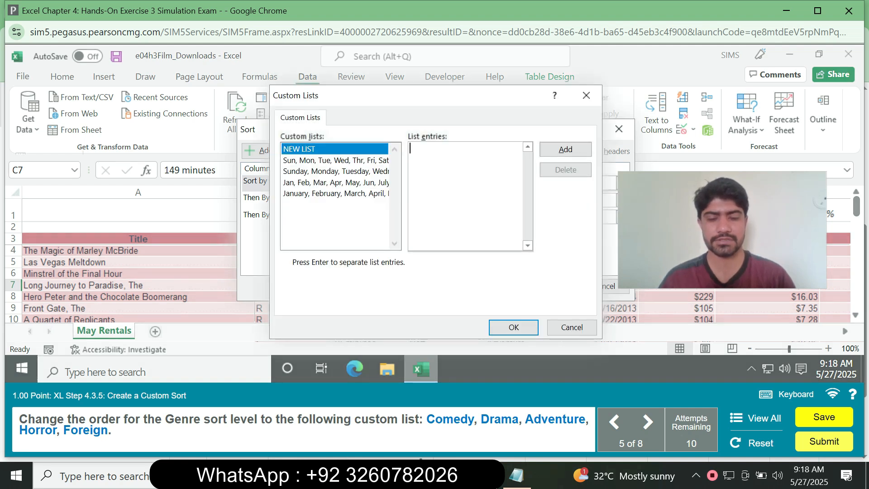
- Add the custom list Comedy, Drama, Adventure, Horror, Foreign and sort the table's Genre level by it
type("Comedy")
key("Return")
type("Drama")
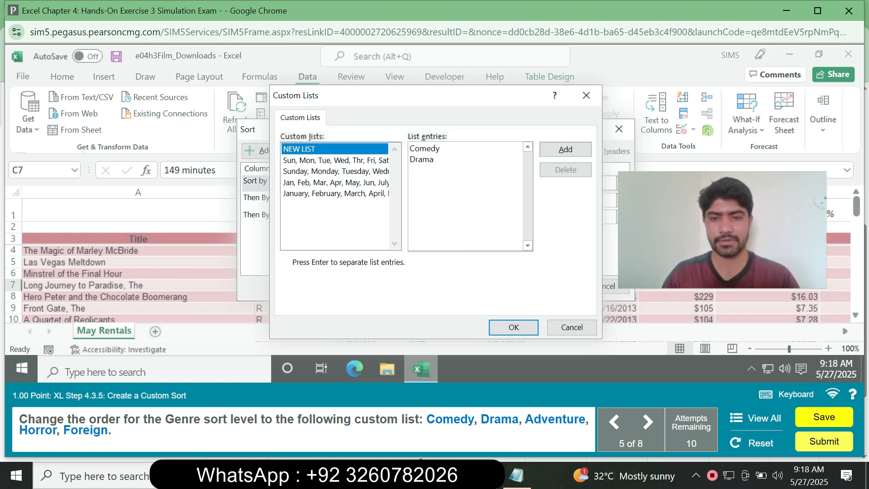
key("Return")
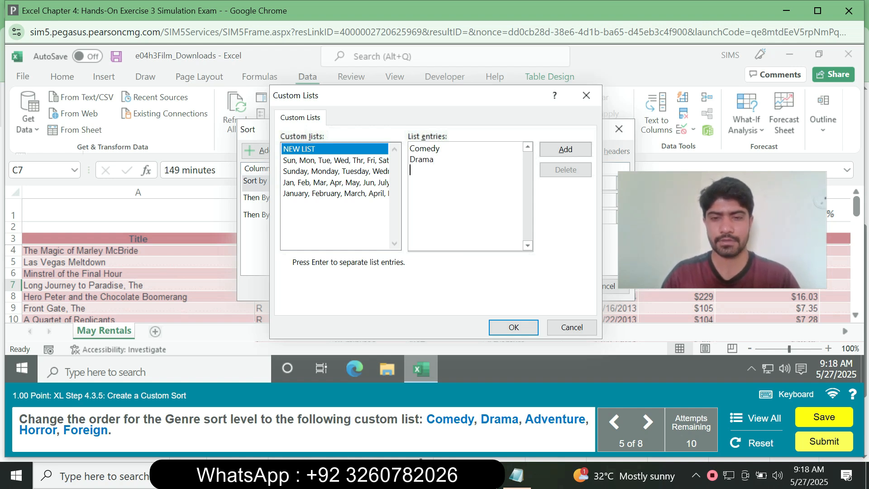
type("Ad")
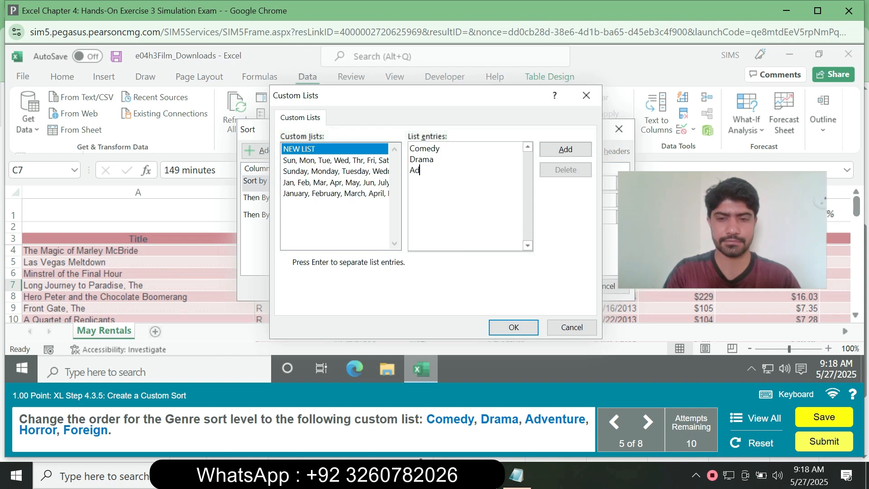
type("venture")
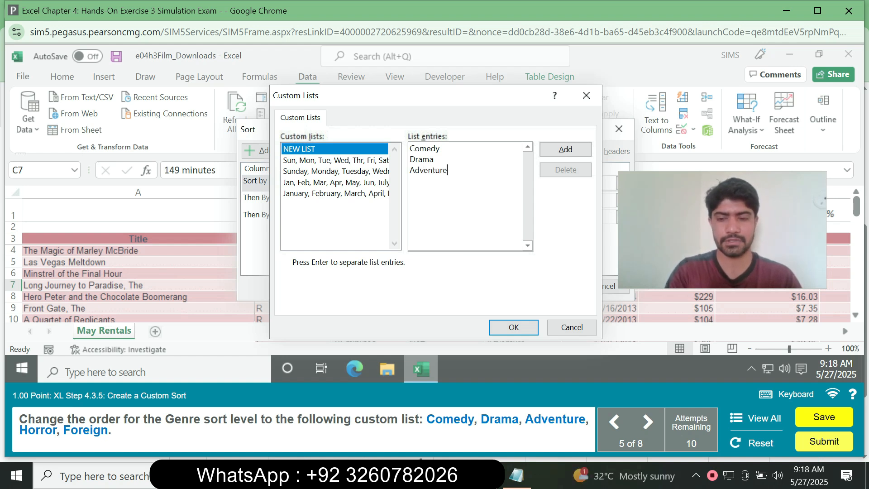
key("Return")
type("Horror")
key("Return")
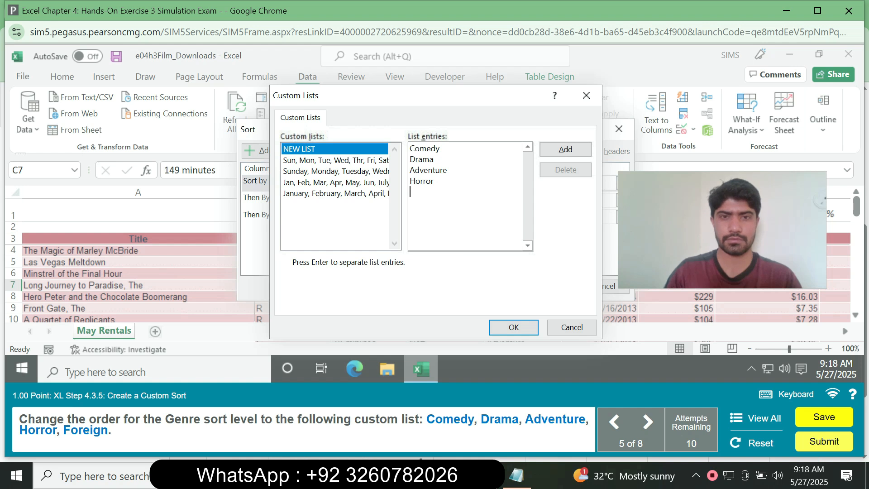
type("Fore")
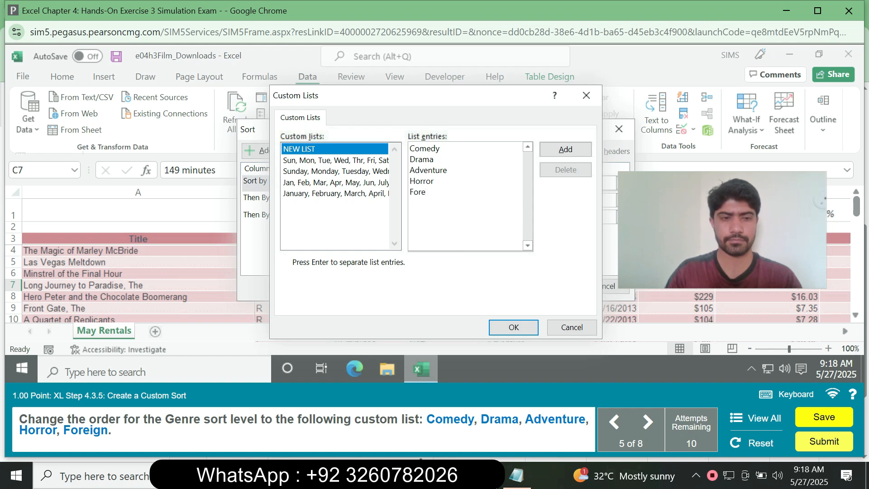
type("ign")
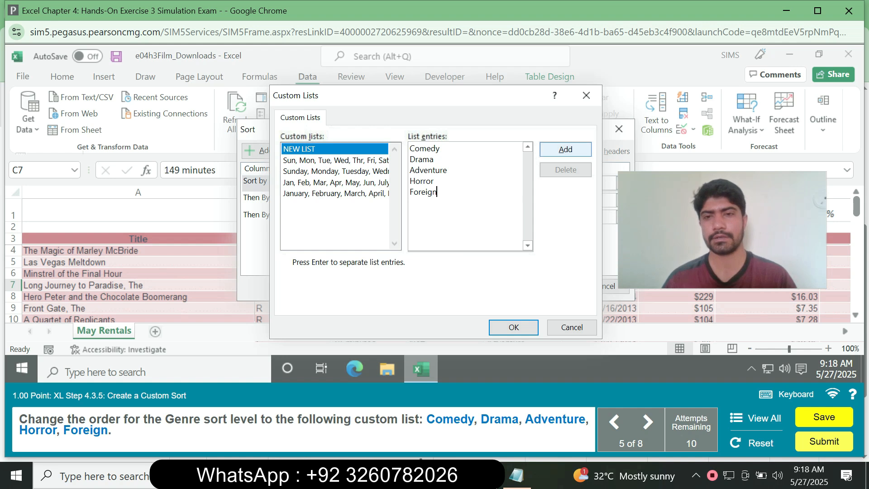
left_click(565, 149)
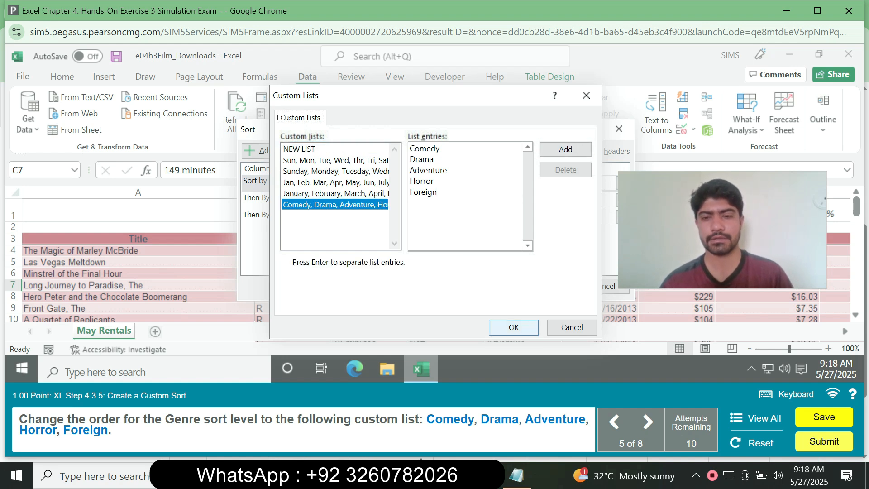
key("Return")
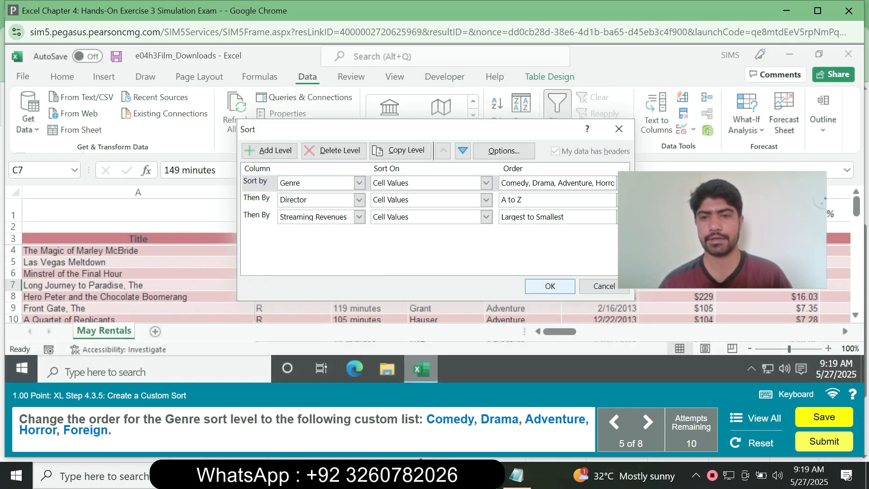
key("Return")
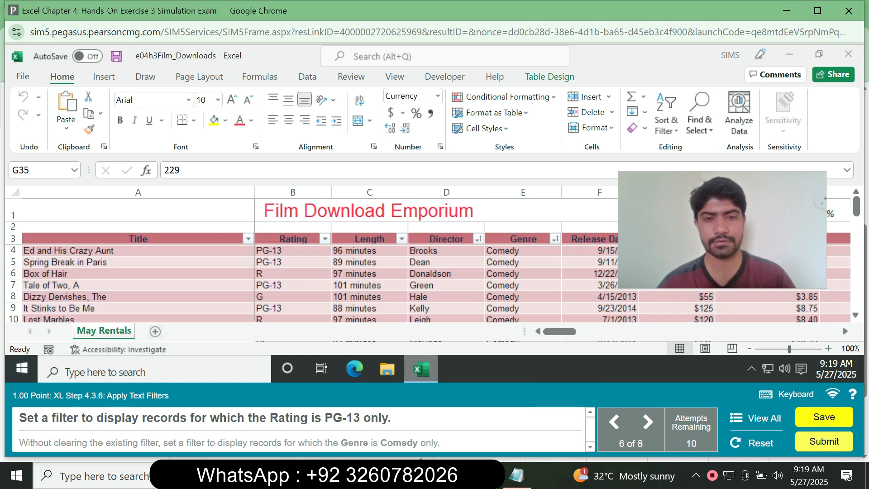
- Filter the Rating column to display only PG-13 records
left_click(325, 239)
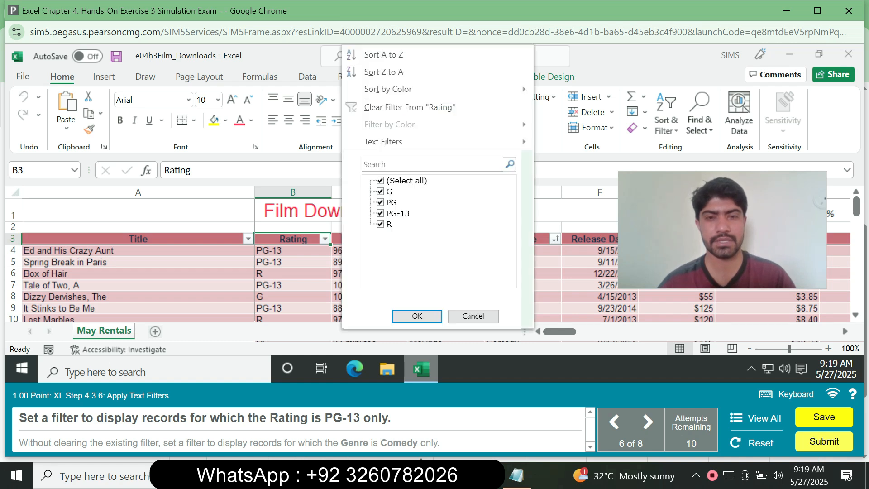
left_click(381, 181)
left_click(380, 213)
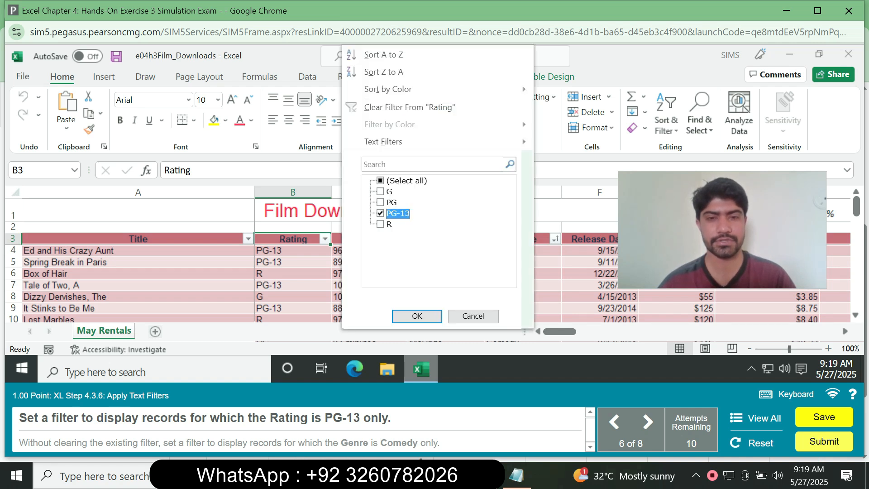
left_click(417, 316)
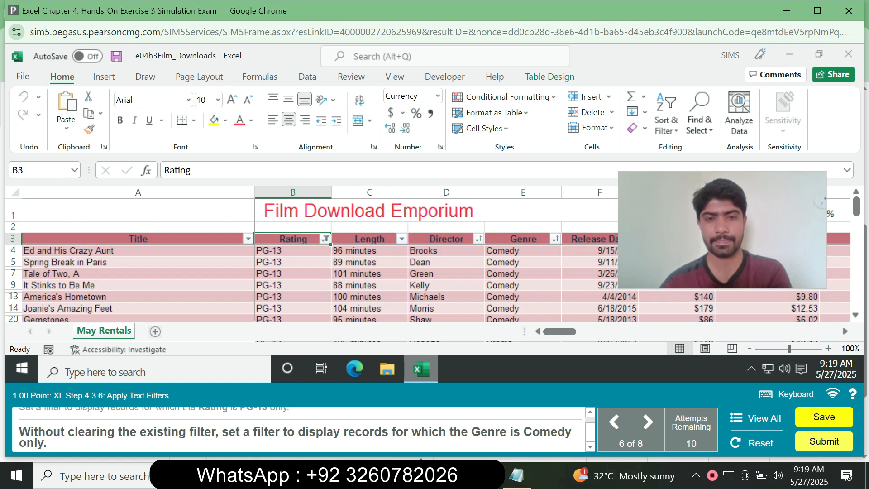
left_click(293, 251)
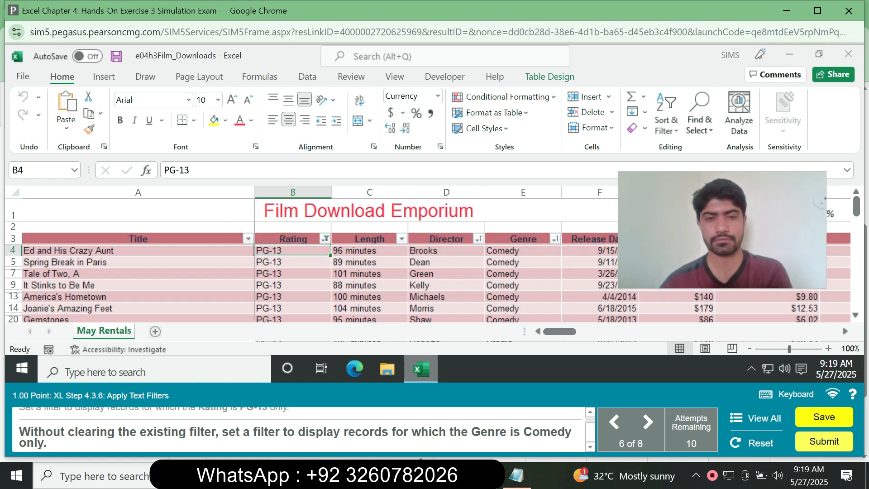
left_click(293, 228)
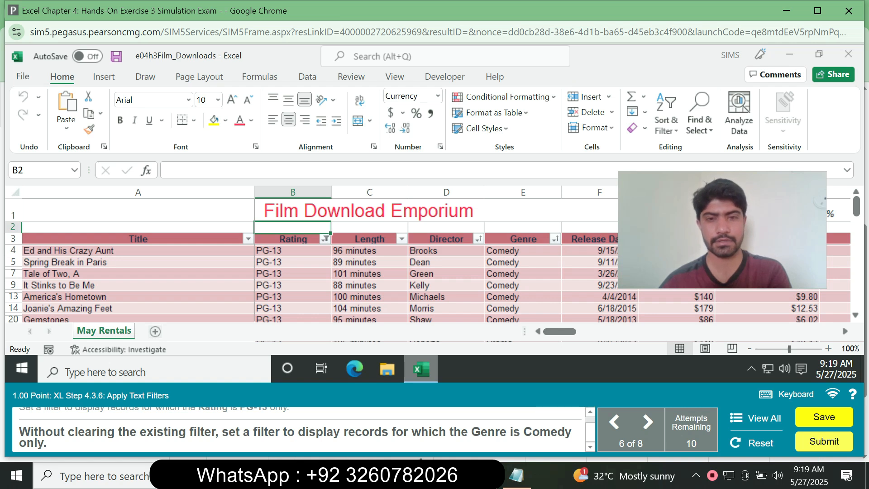
left_click(293, 239)
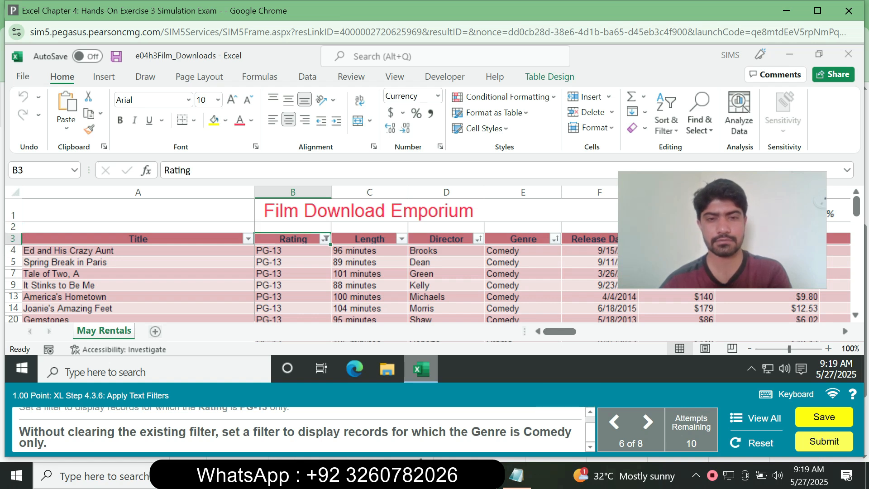
right_click(325, 239)
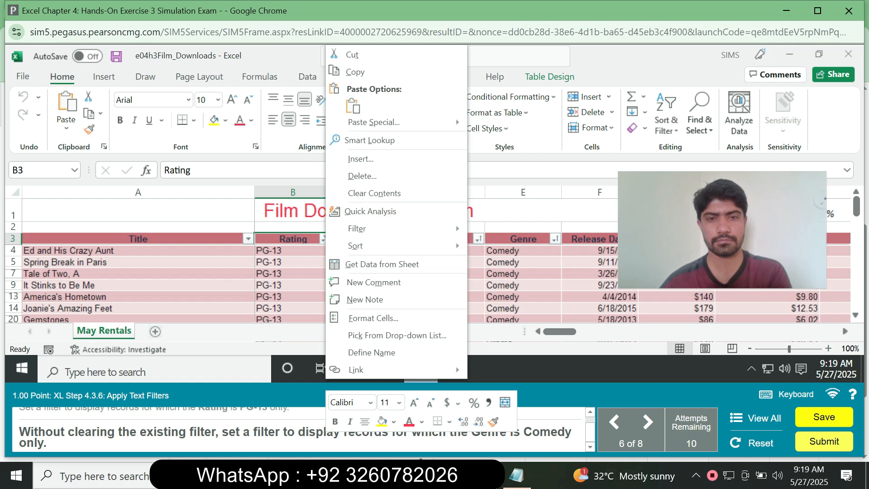
double_click(324, 239)
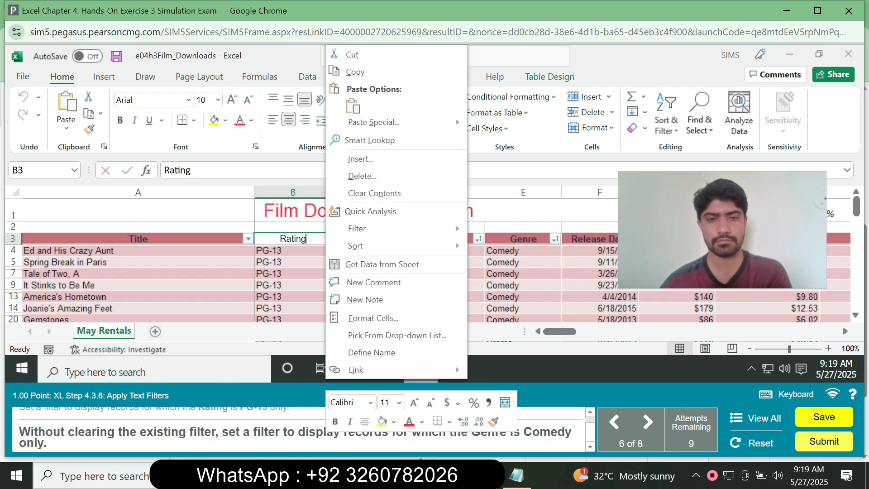
left_click(295, 273)
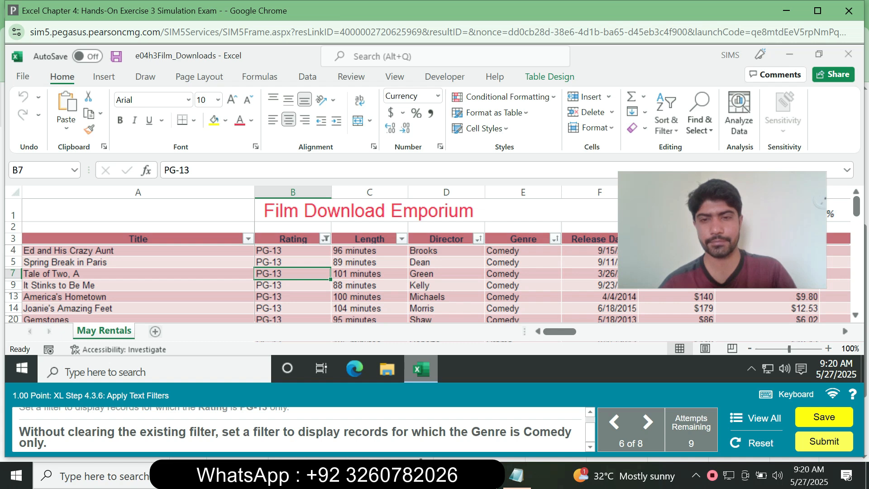
- Filter the Genre column to display only Comedy records, keeping the existing Rating filter
left_click(556, 238)
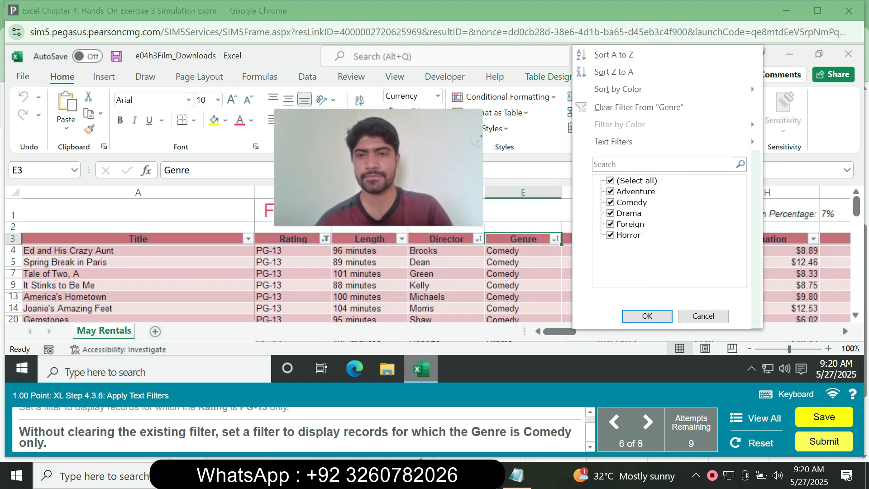
left_click(610, 180)
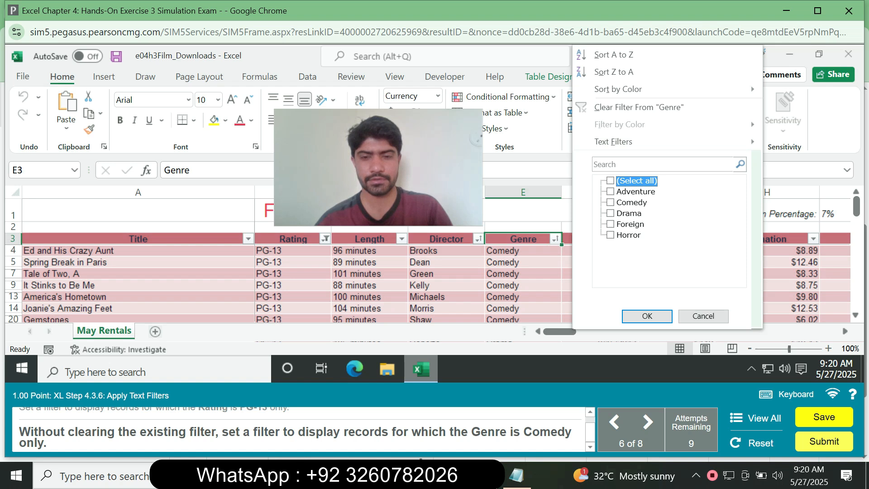
left_click(610, 202)
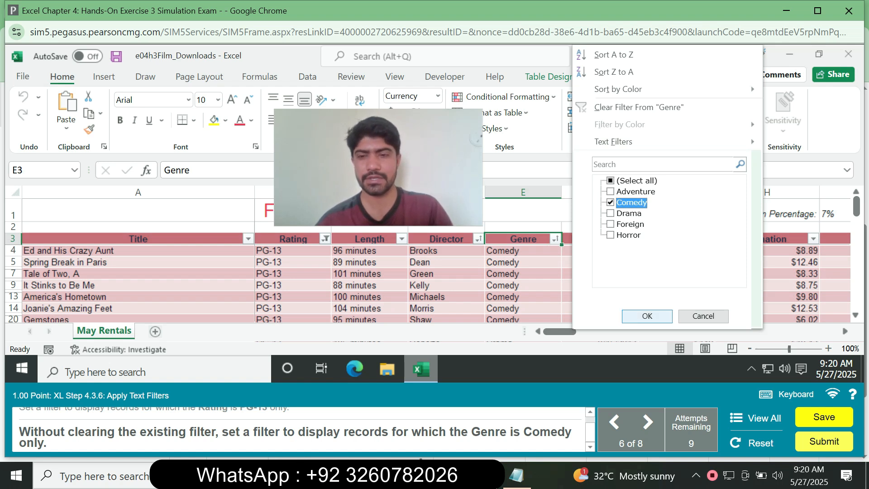
left_click(648, 316)
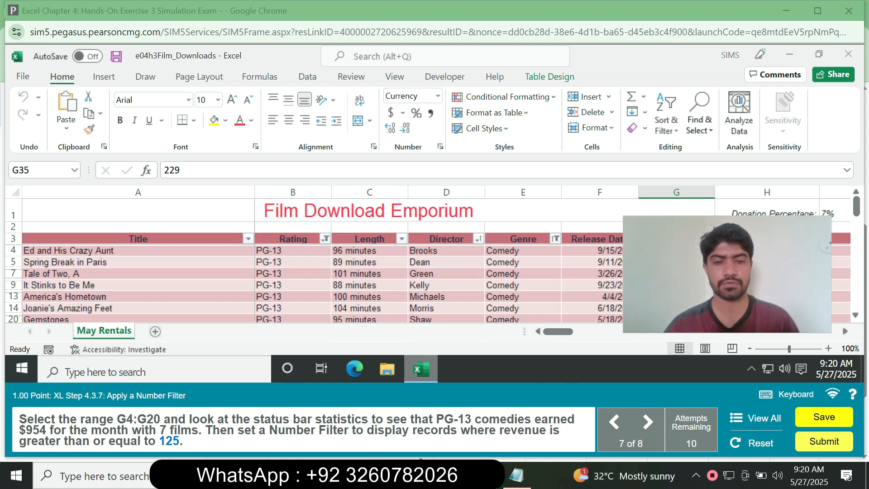
- Select the range G4:G20 to view the status bar statistics for the filtered streaming revenues
left_click(34, 170)
type("G4")
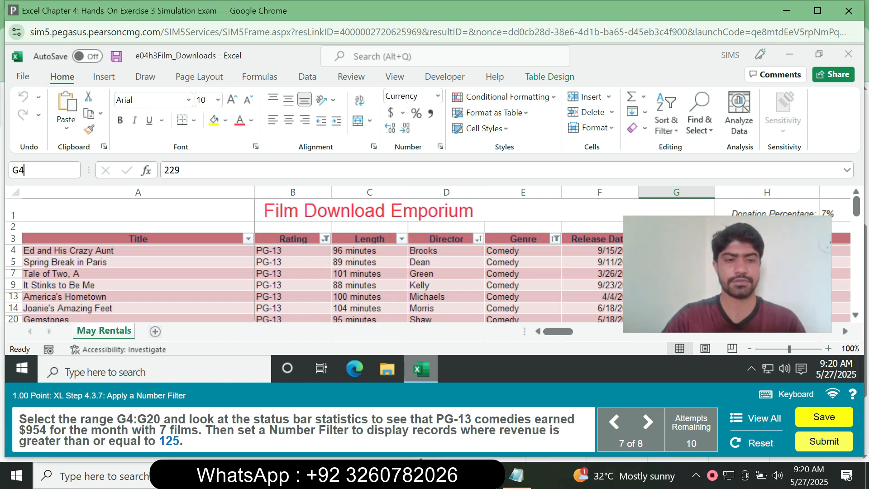
type(":G20")
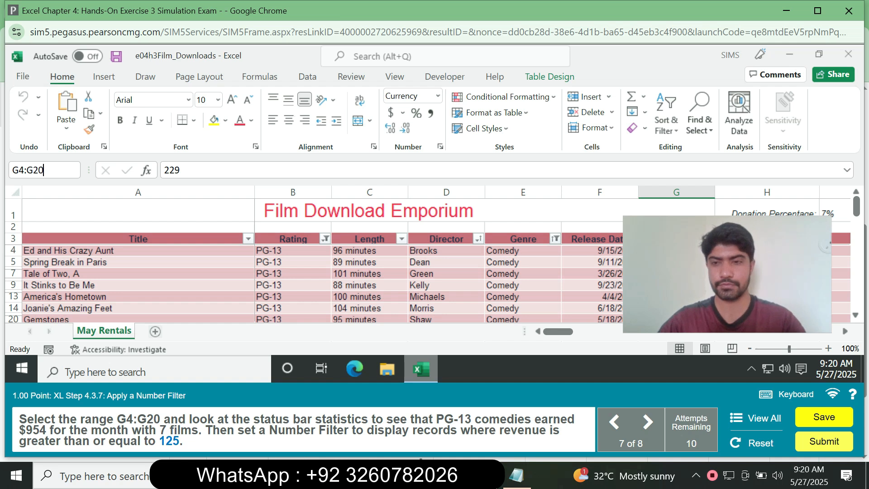
key("Return")
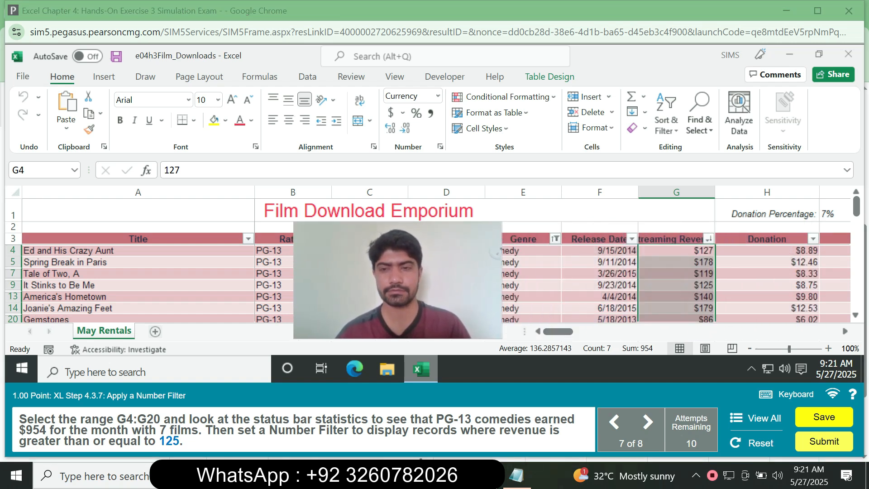
- Apply a number filter to the Streaming Revenues column to display only records greater than or equal to 125
left_click(709, 239)
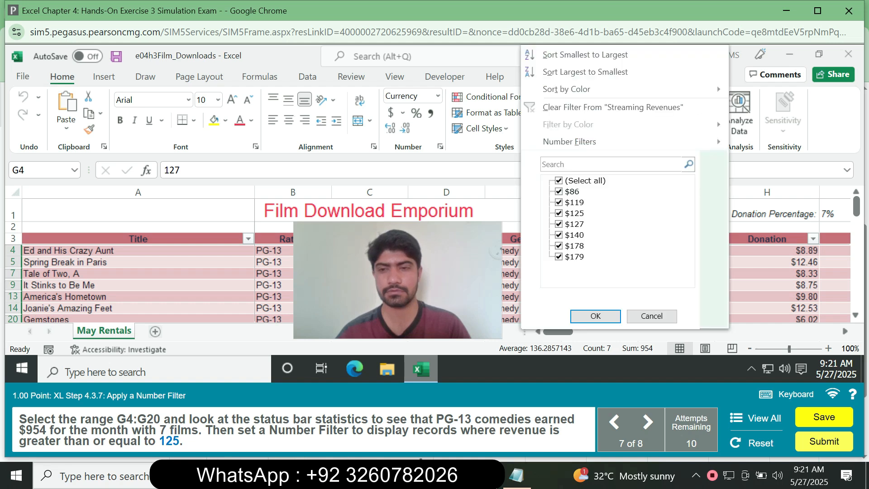
key("f")
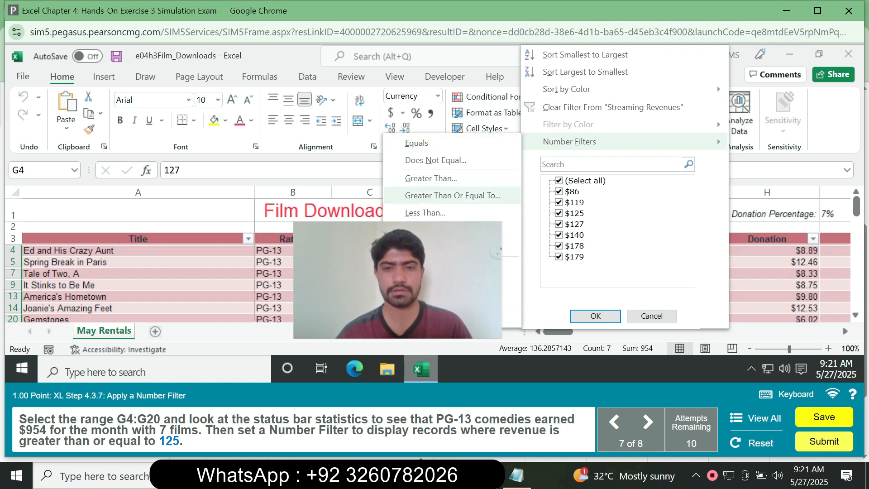
left_click(453, 195)
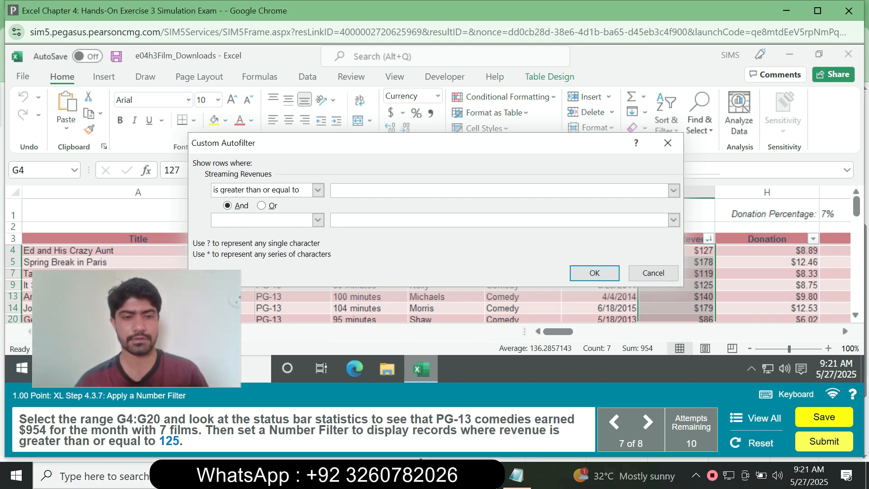
type("125")
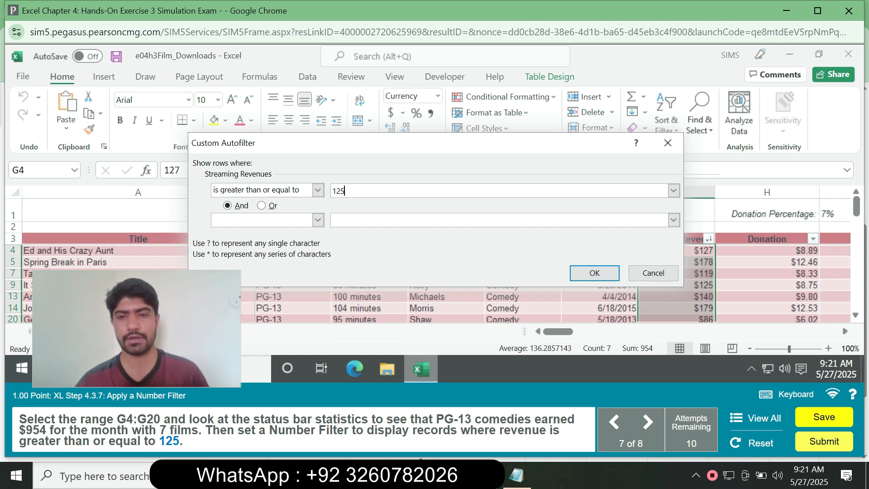
key("Return")
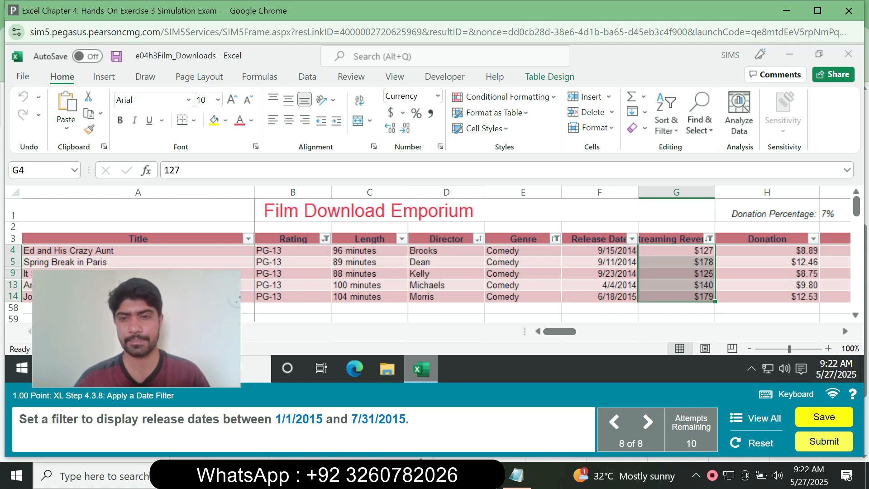
- Filter the Release Date column to display dates between 1/1/2015 and 7/31/2015, and submit the assignment
left_click(632, 239)
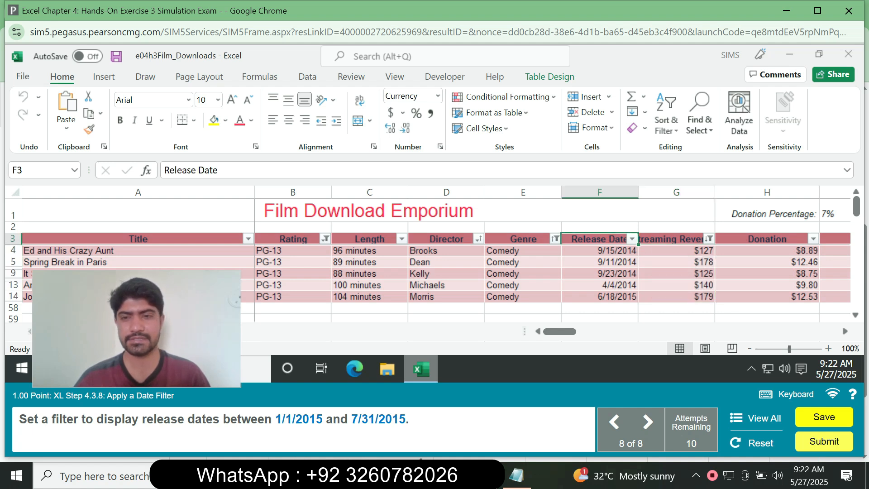
left_click(632, 239)
mouse_move(691, 142)
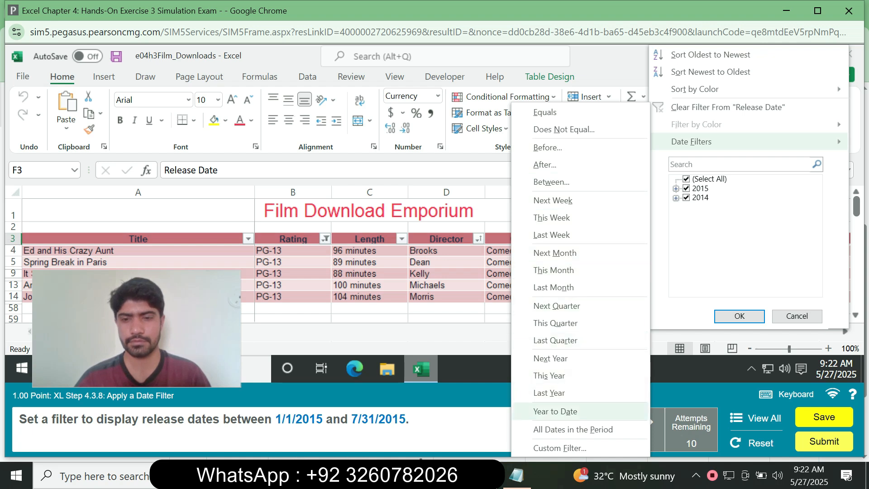
left_click(552, 182)
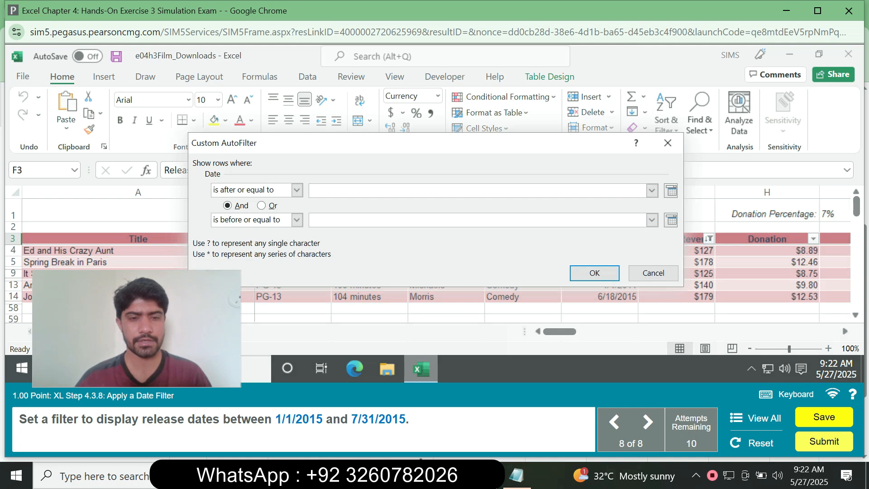
type("11")
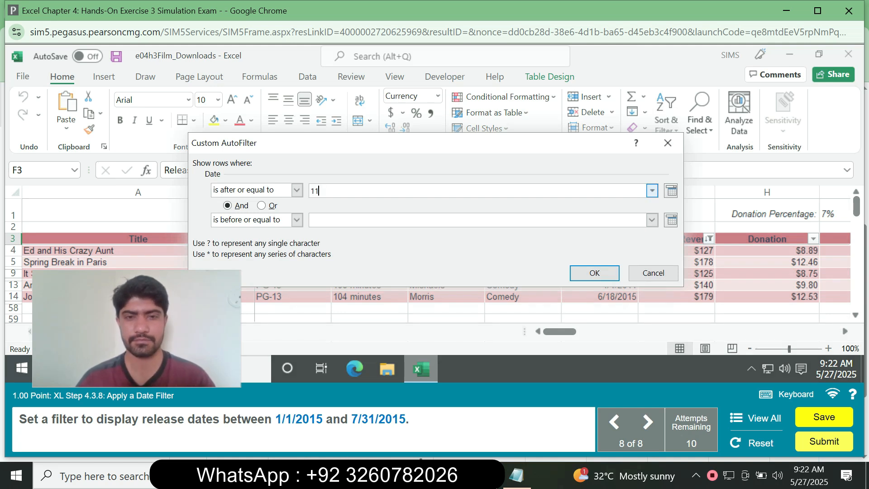
type("/1/")
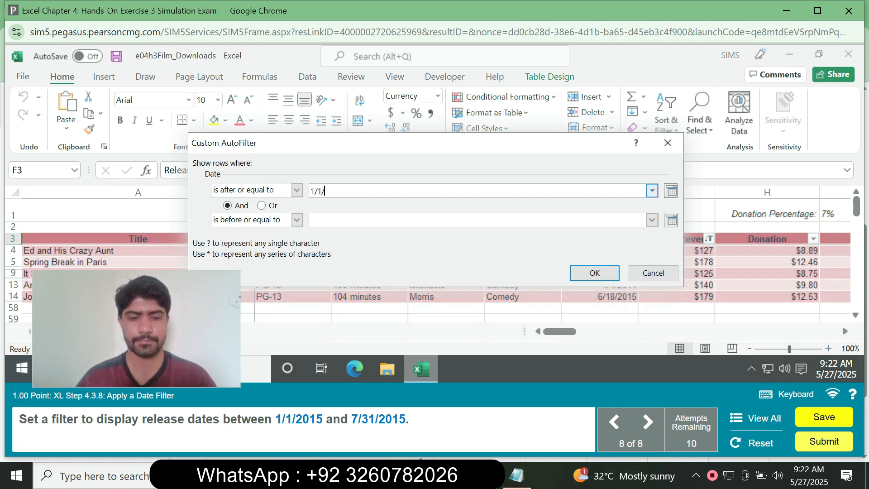
type("2015")
left_click(335, 220)
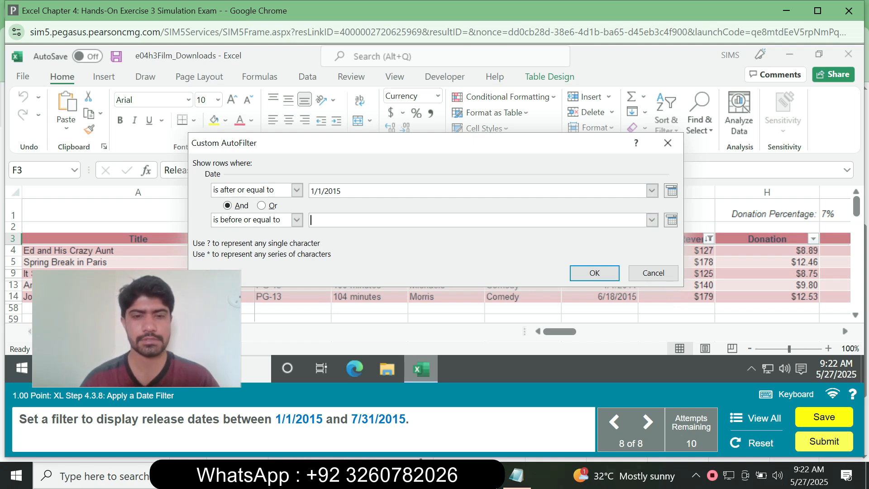
type("7/")
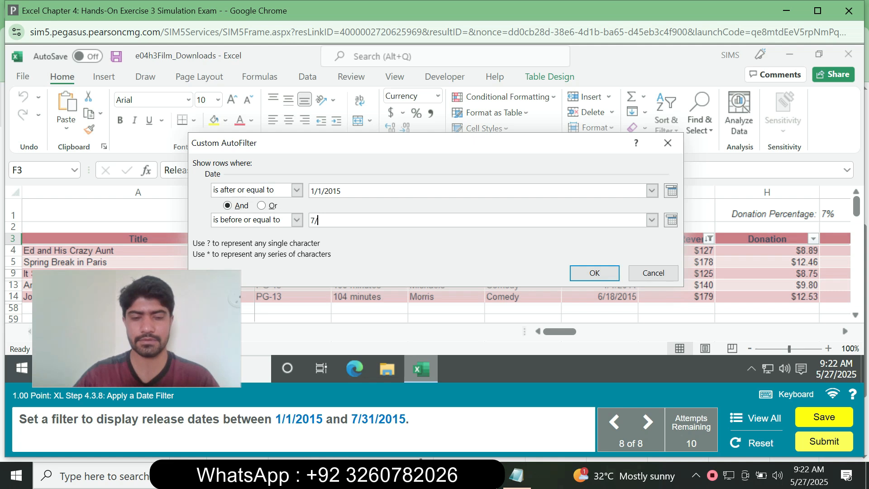
type("31/2015")
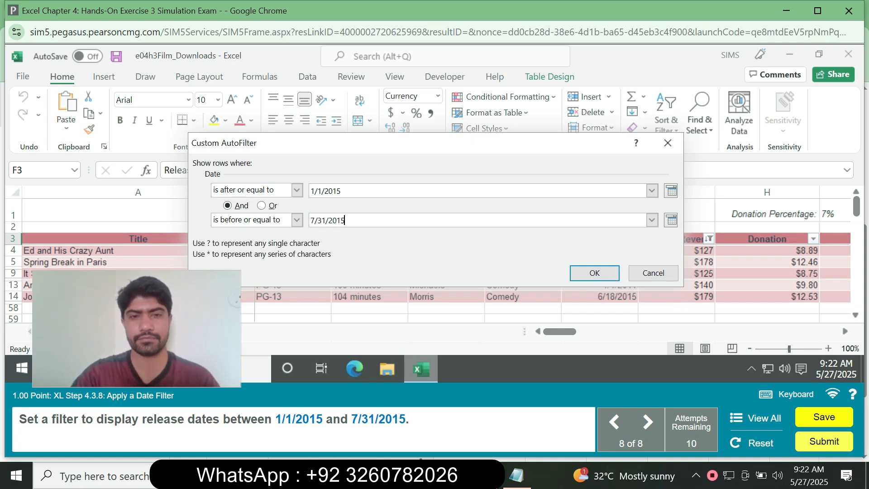
left_click(594, 273)
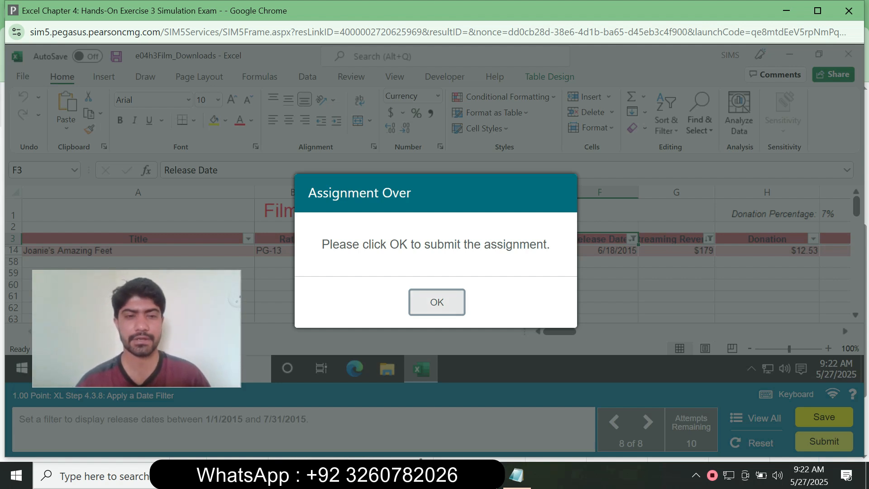
left_click(437, 302)
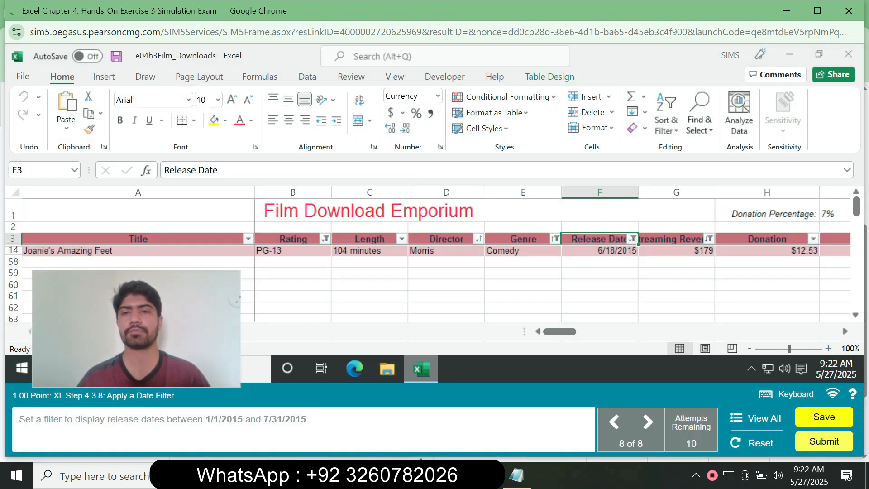